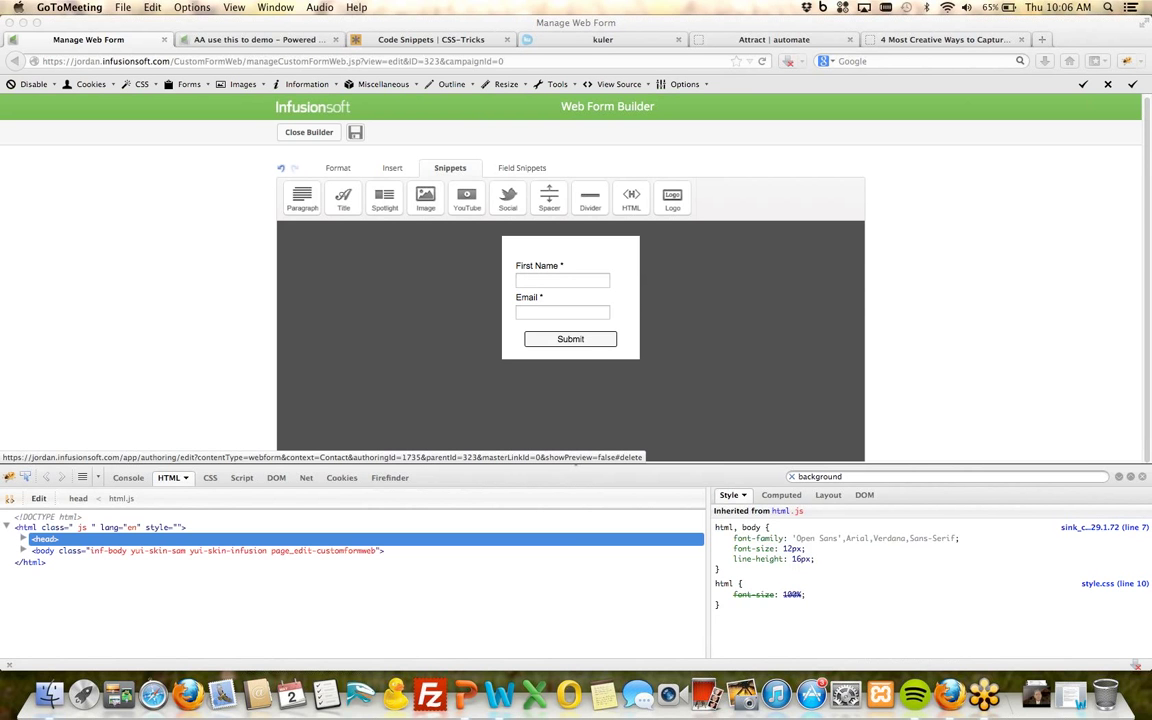
- Close the web form builder and save the form changes
key(ctrl+Up)
key(ctrl+Up)
key(ctrl+Up)
key(ctrl+Up)
click(316, 133)
click(316, 133)
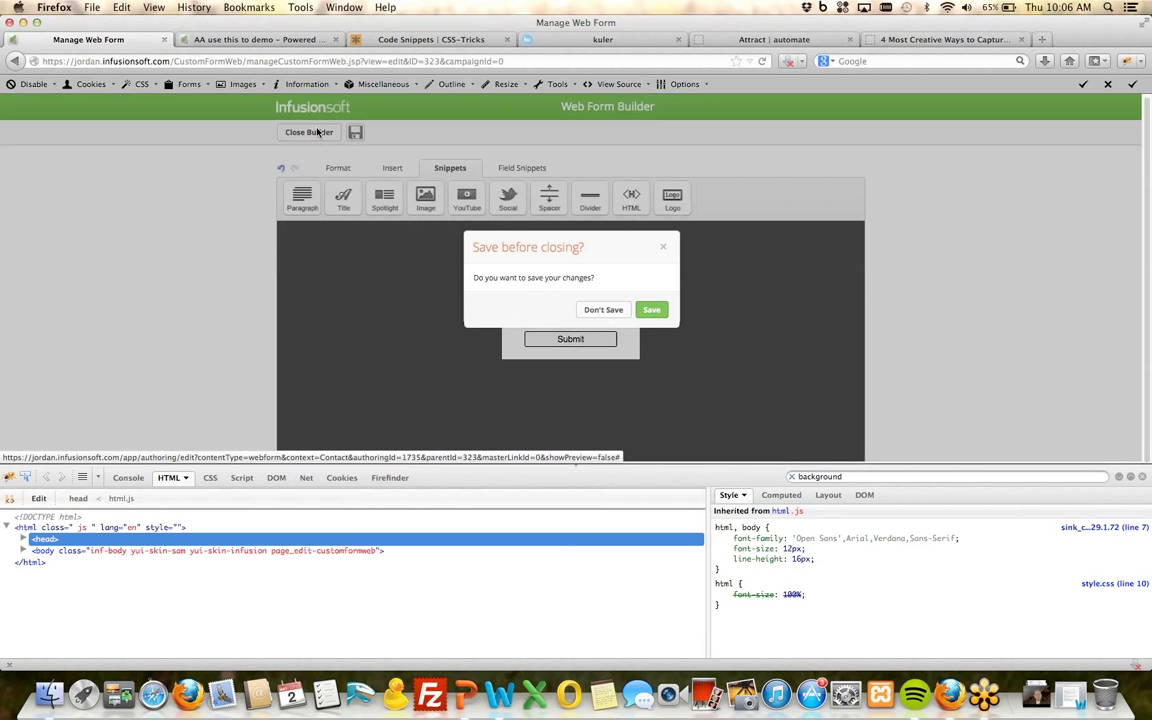
click(653, 311)
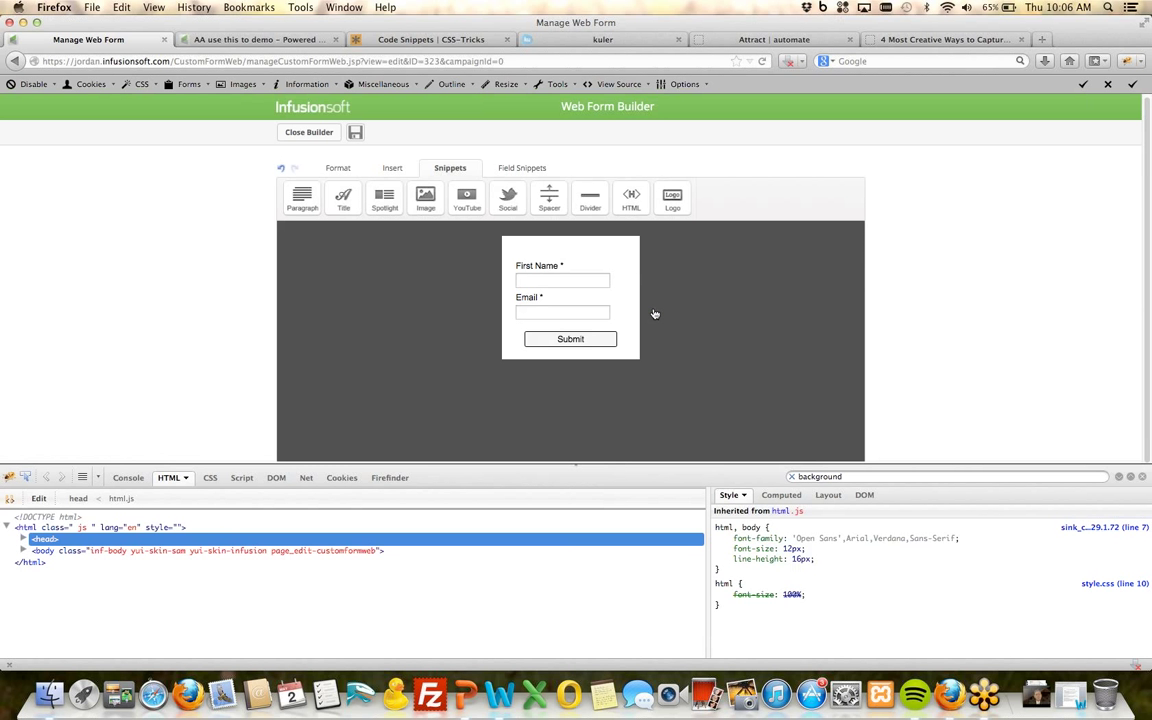
- Open the Webform Builder Demo campaign from the Campaign Builder list
click(1143, 478)
mouse_move(316, 198)
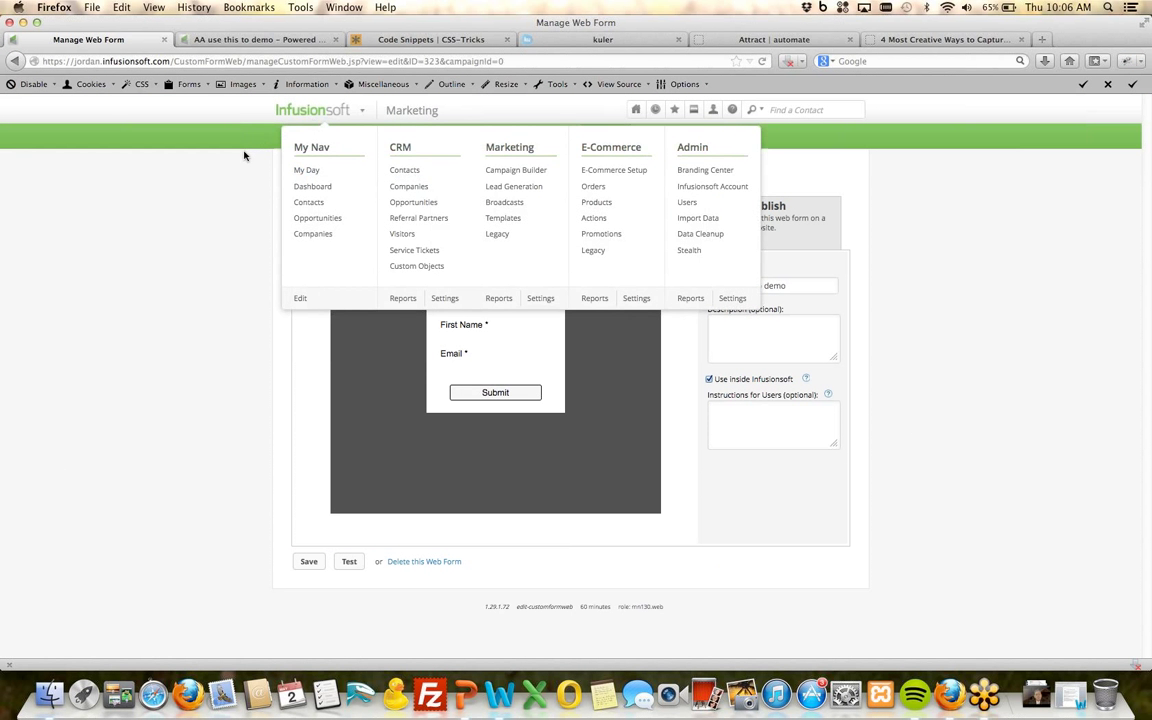
click(311, 155)
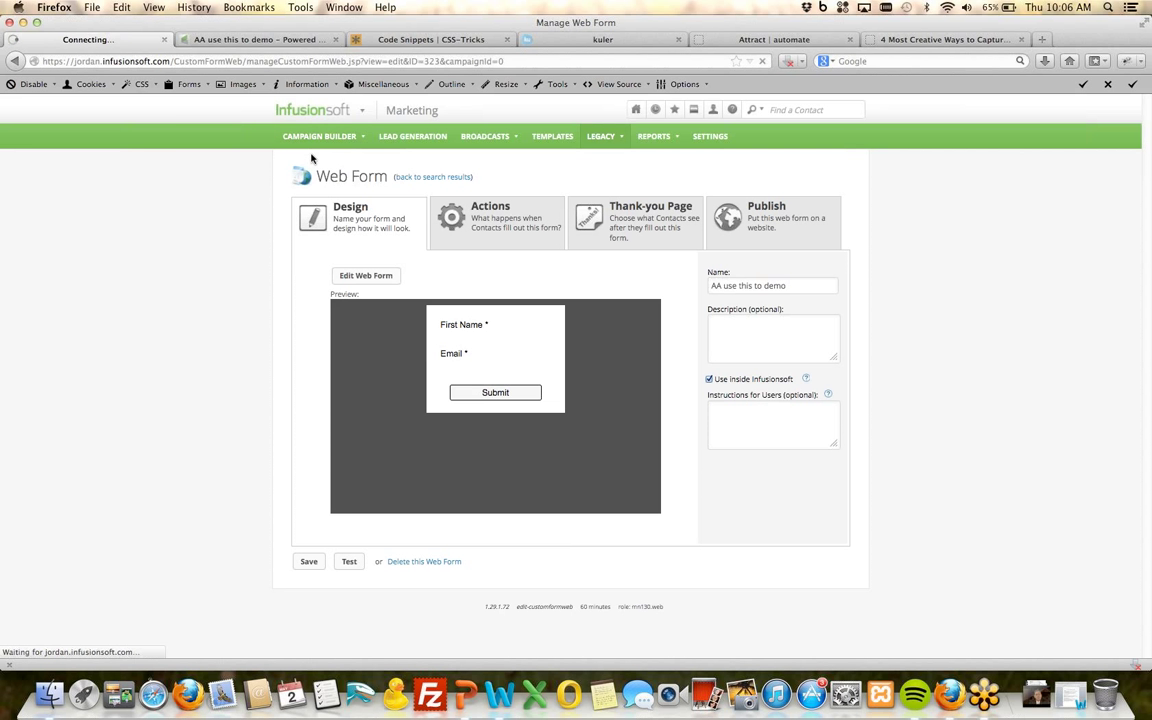
click(450, 310)
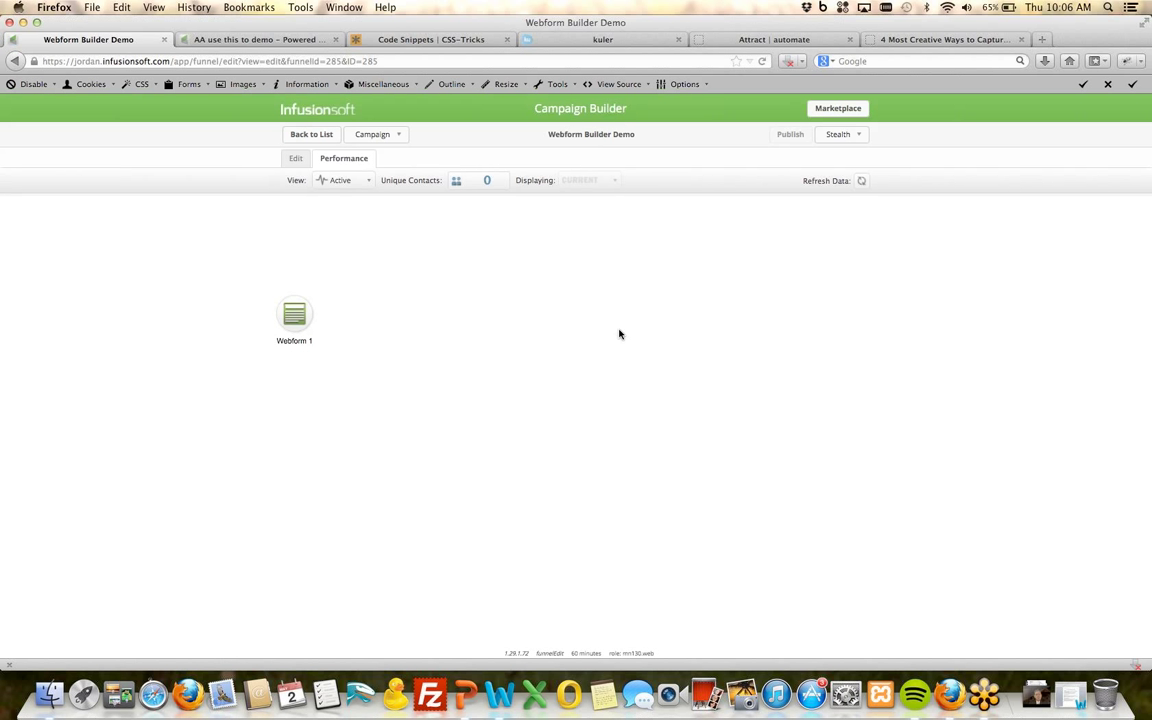
- In edit mode, add a Sign up for newsletter goal below Webform 1
click(292, 158)
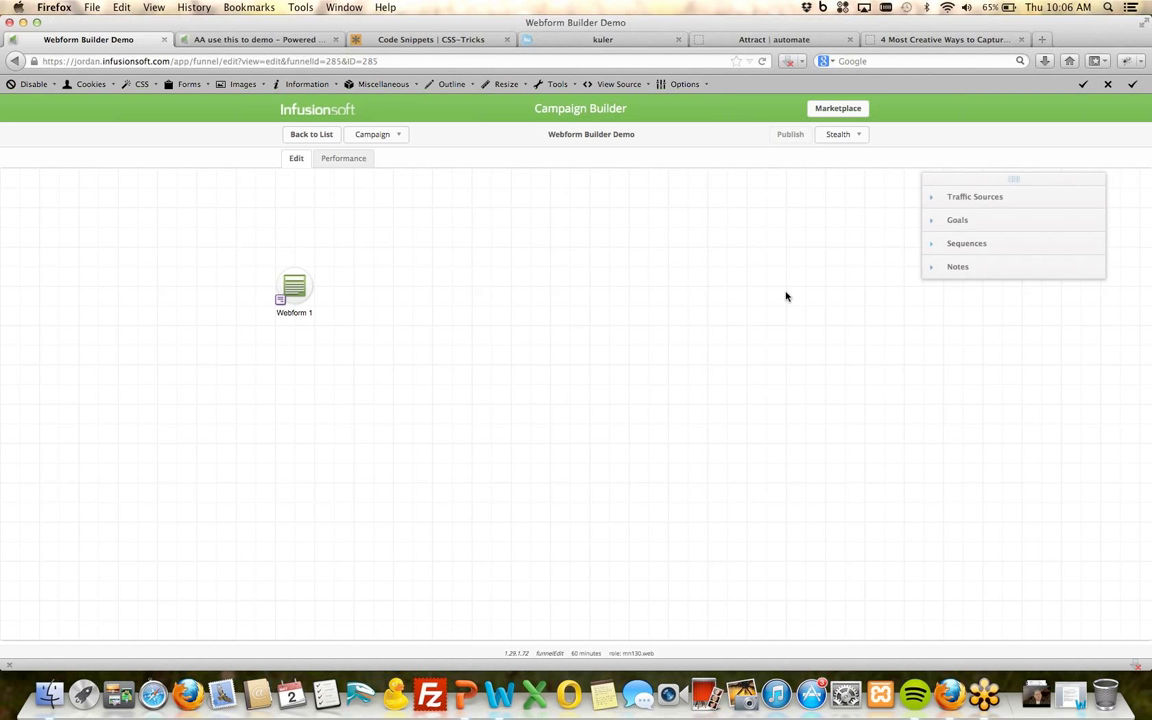
click(970, 221)
drag(943, 253, 272, 325)
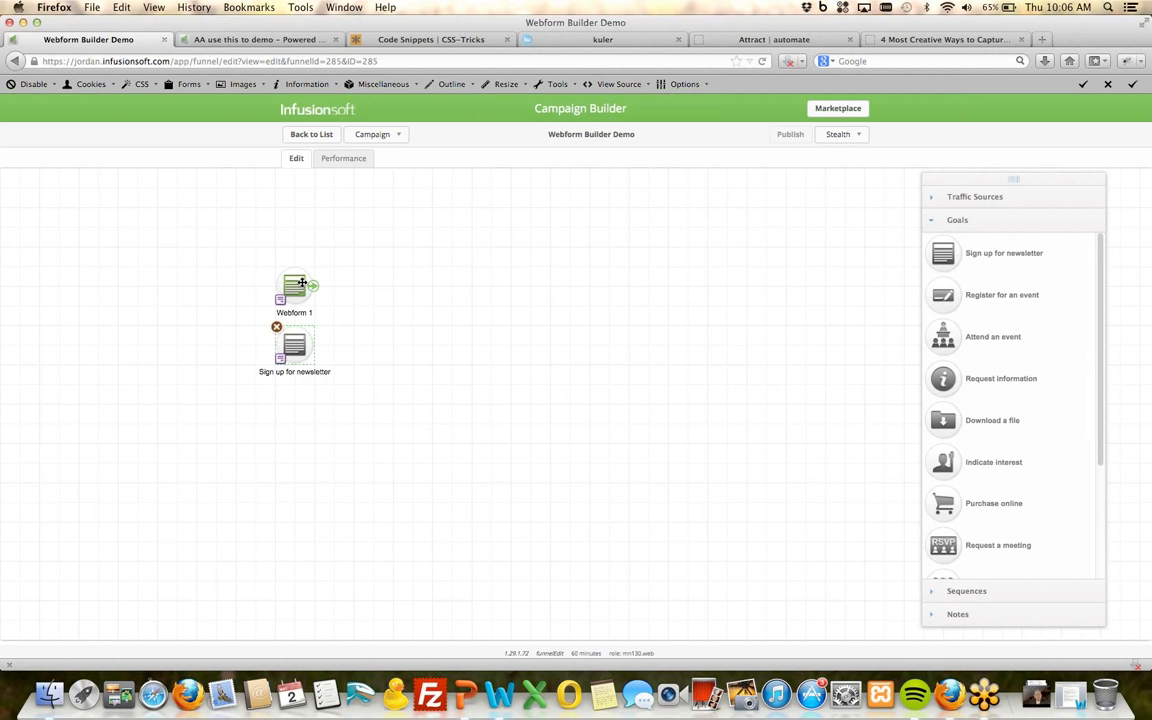
- Trigger the goal on Submits a Landing Page form, move it lower, and open its landing page
click(281, 360)
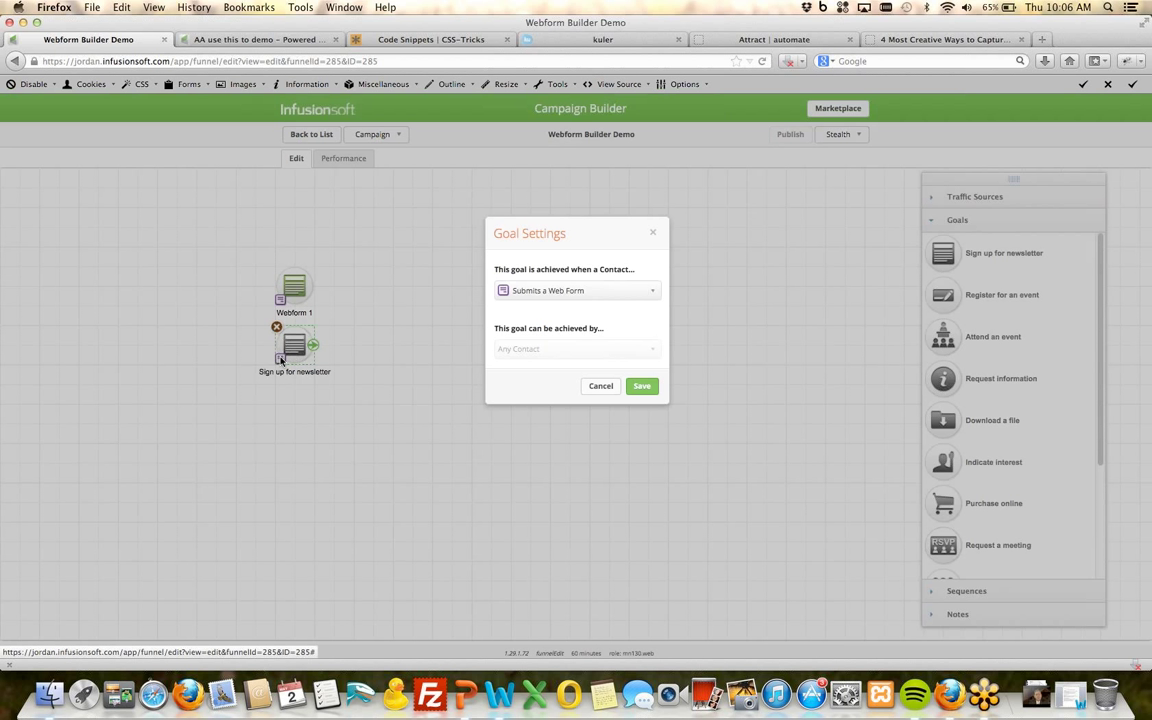
click(530, 291)
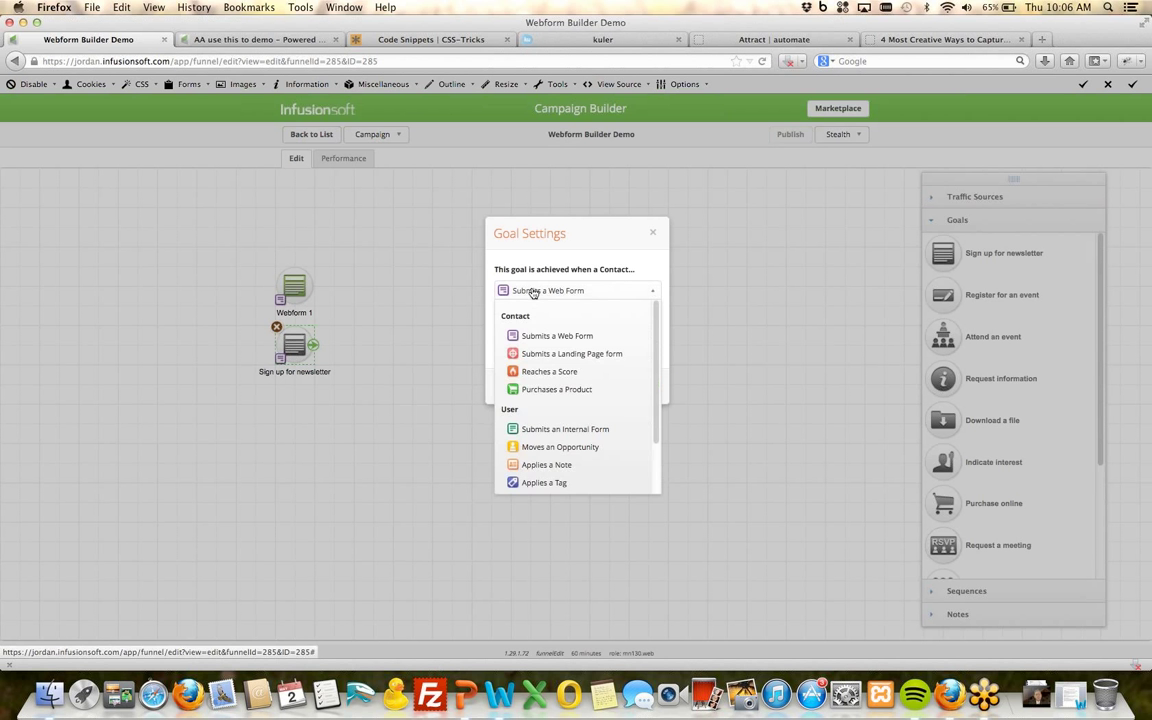
click(561, 354)
click(640, 386)
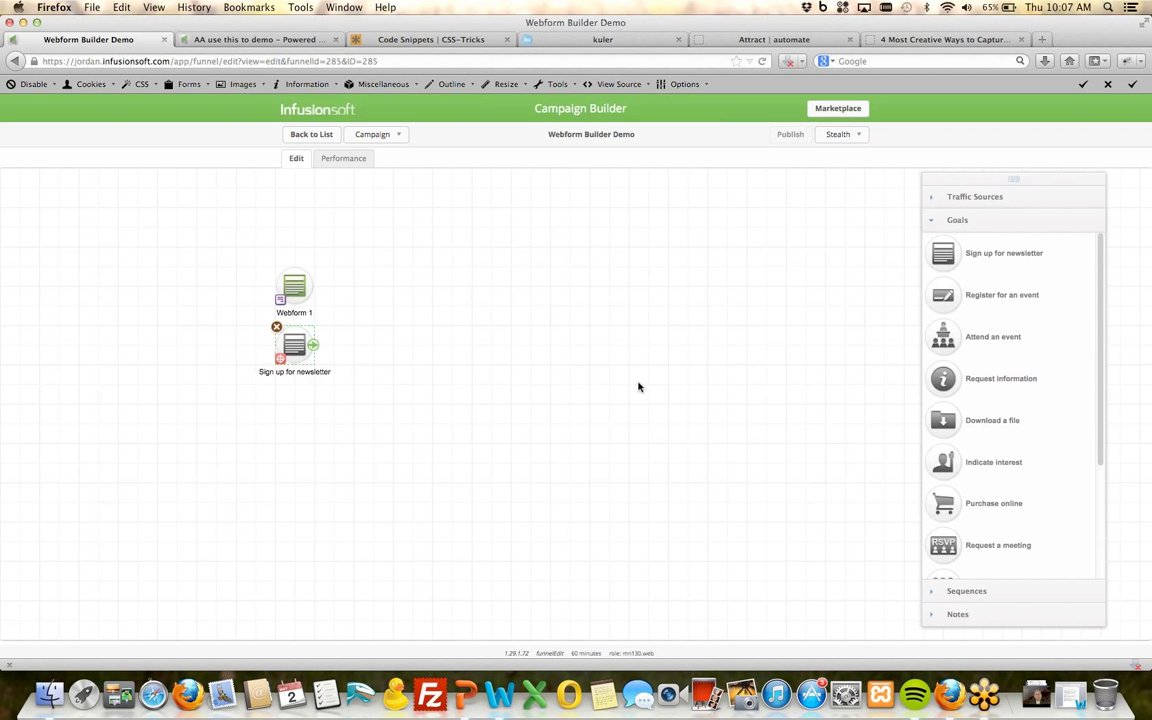
drag(300, 346, 288, 410)
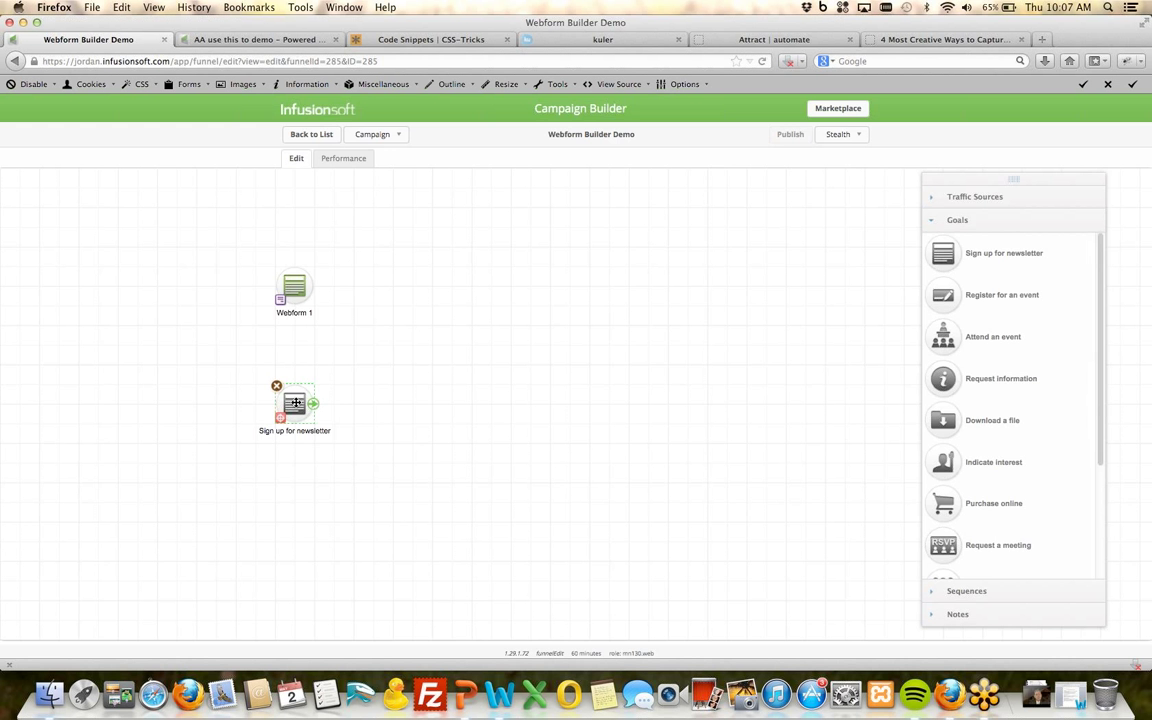
double_click(296, 402)
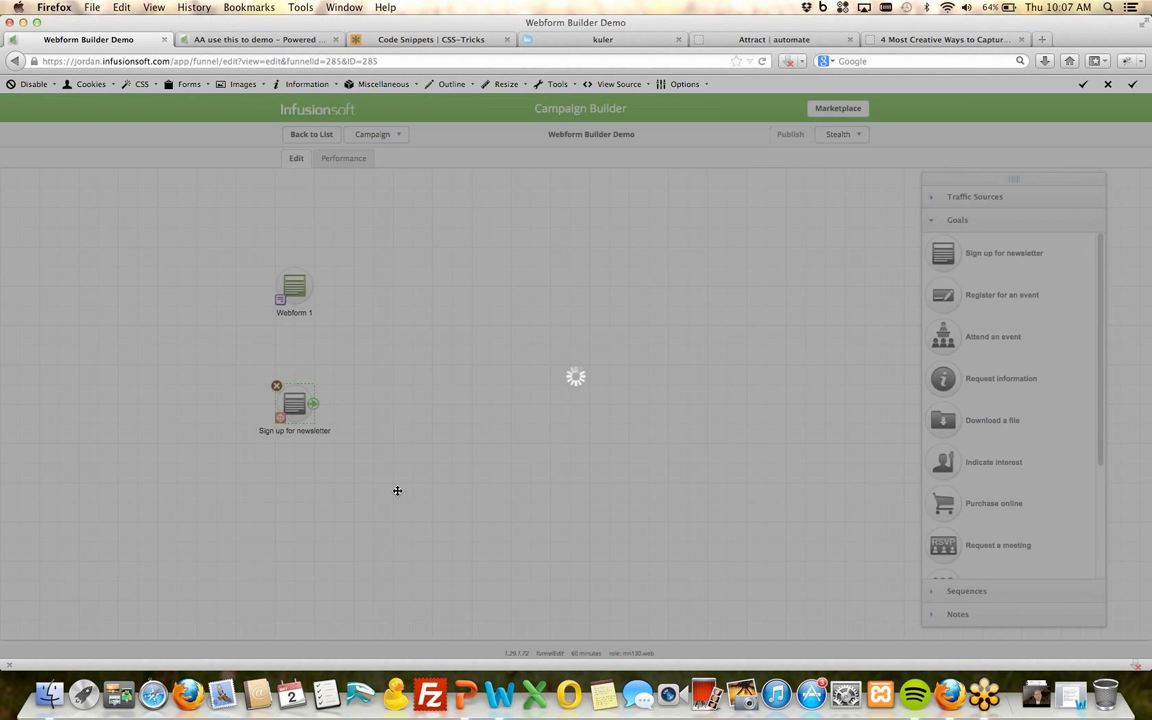
click(247, 60)
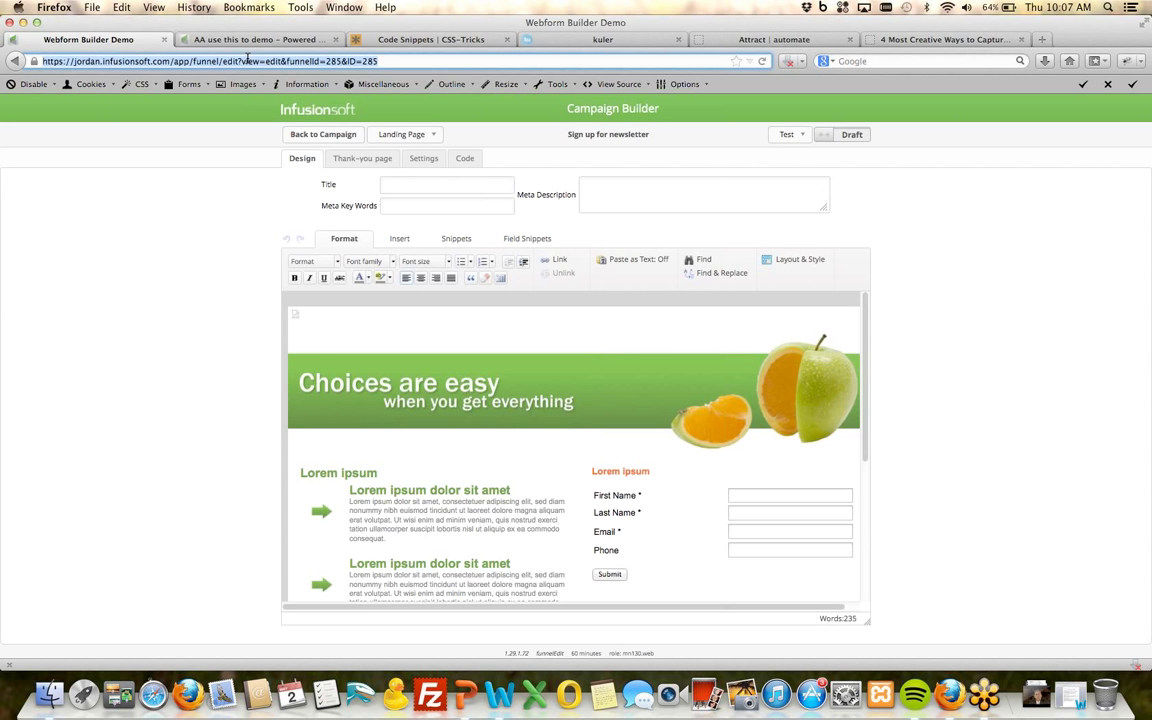
click(181, 366)
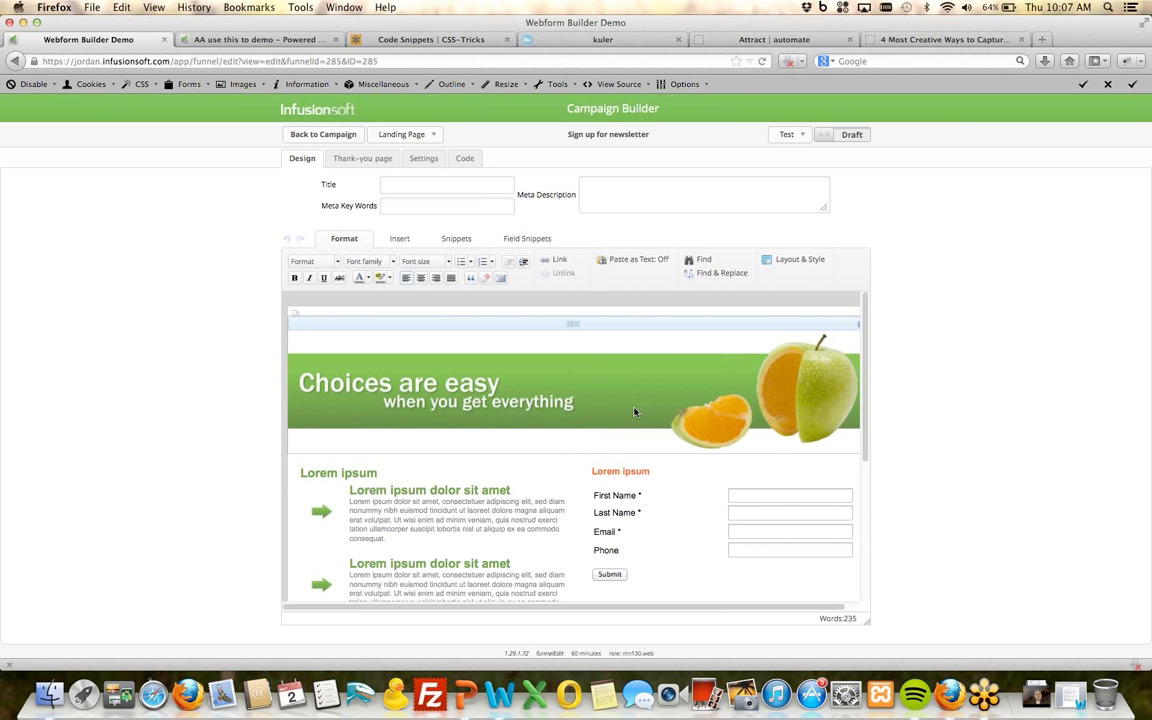
scroll(634, 408, down, 5)
scroll(634, 408, up, 5)
scroll(634, 411, right, 1)
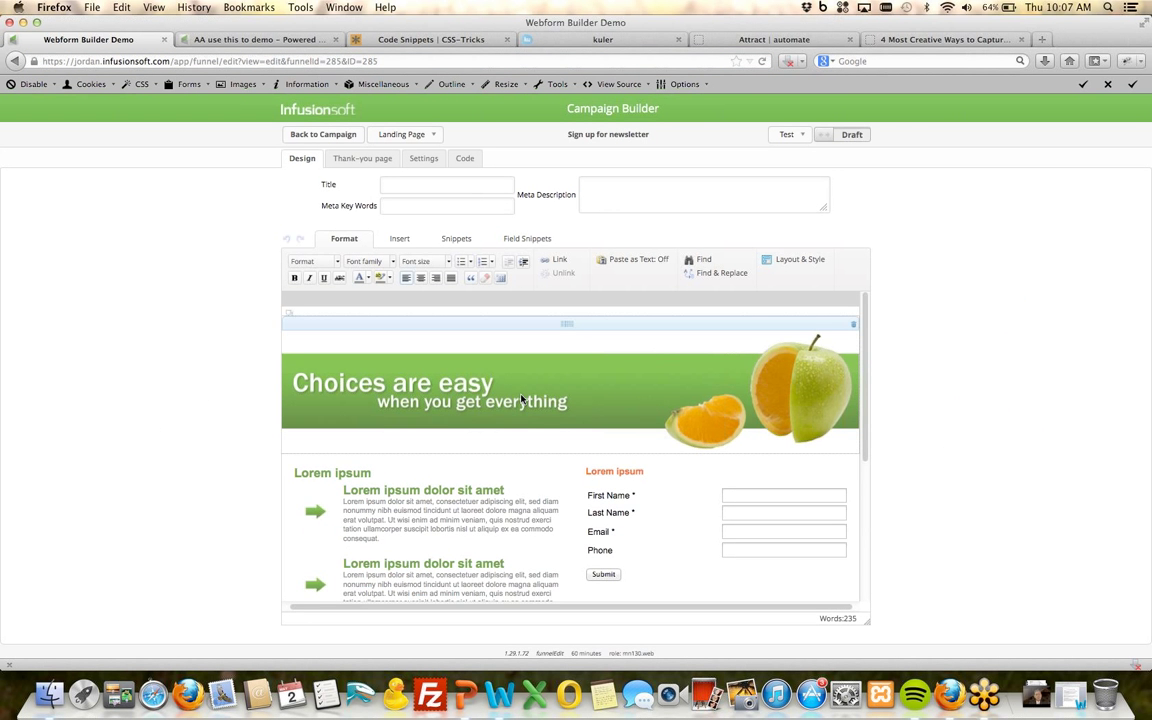
scroll(527, 395, down, 5)
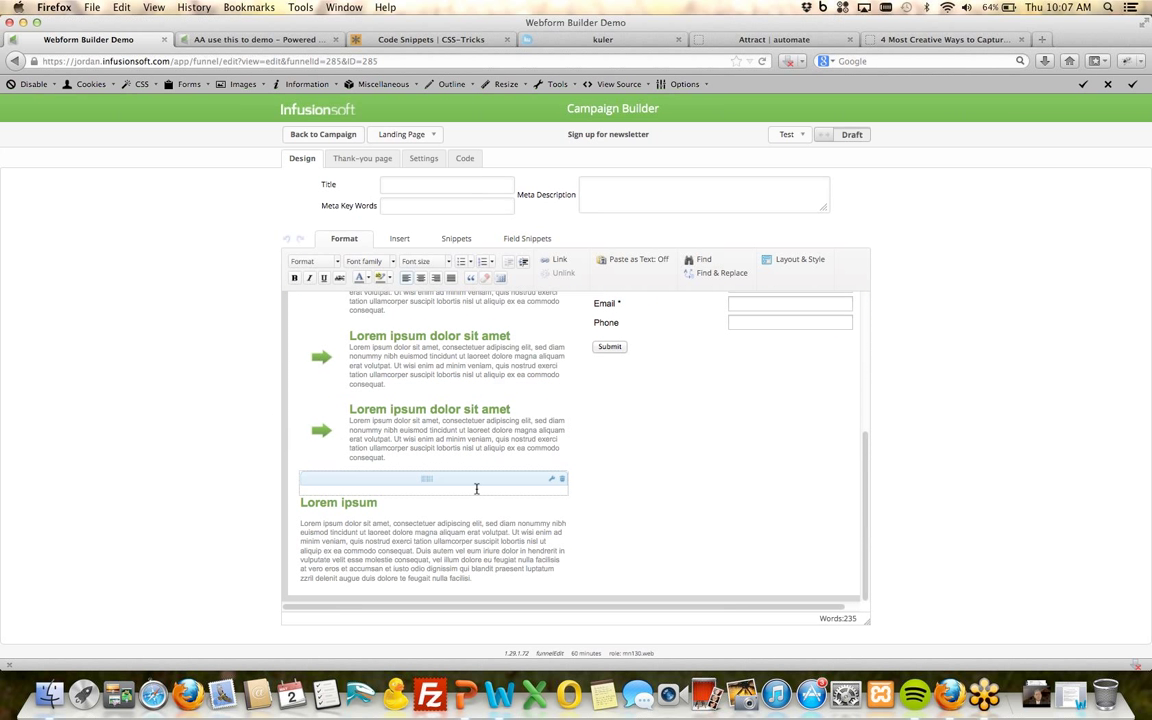
scroll(476, 488, up, 5)
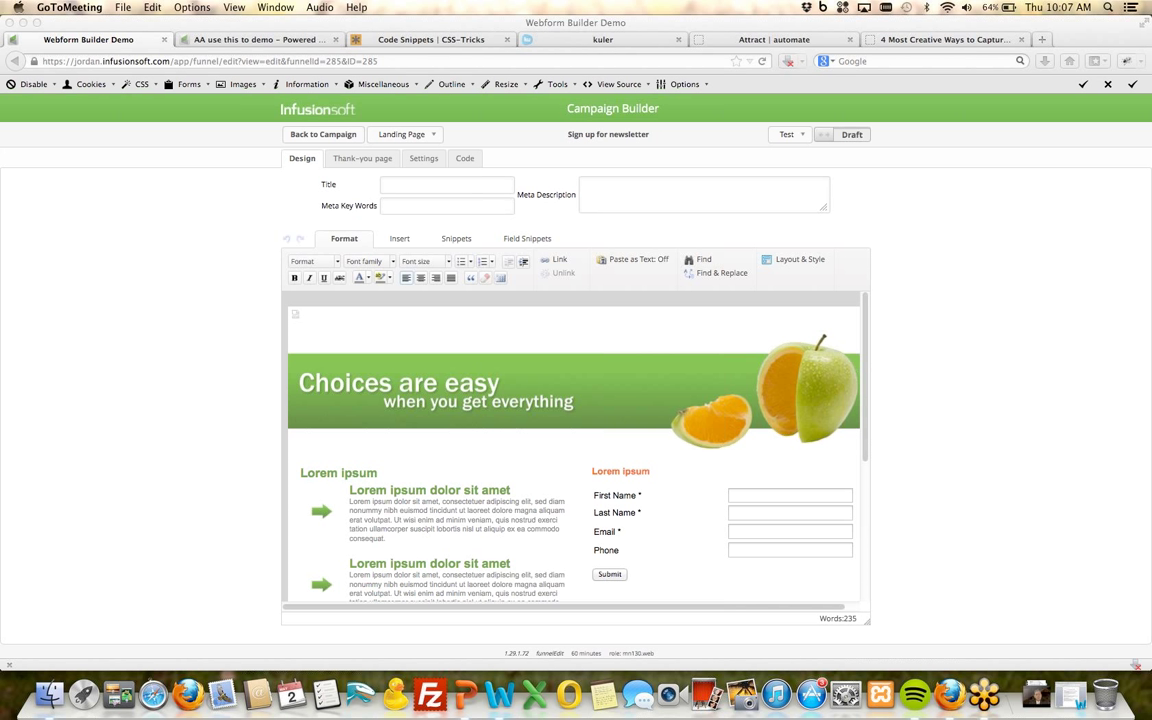
- In the AA use this to demo tab, load help.infusionsoft.com/mastermind
click(887, 40)
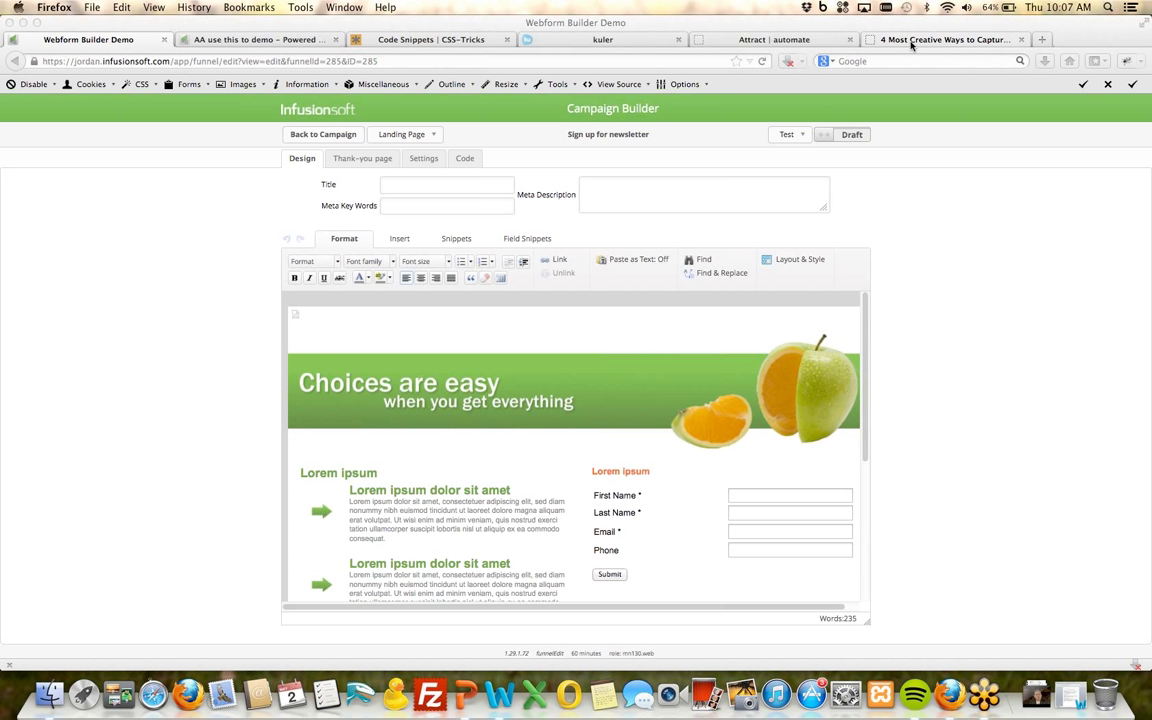
click(602, 39)
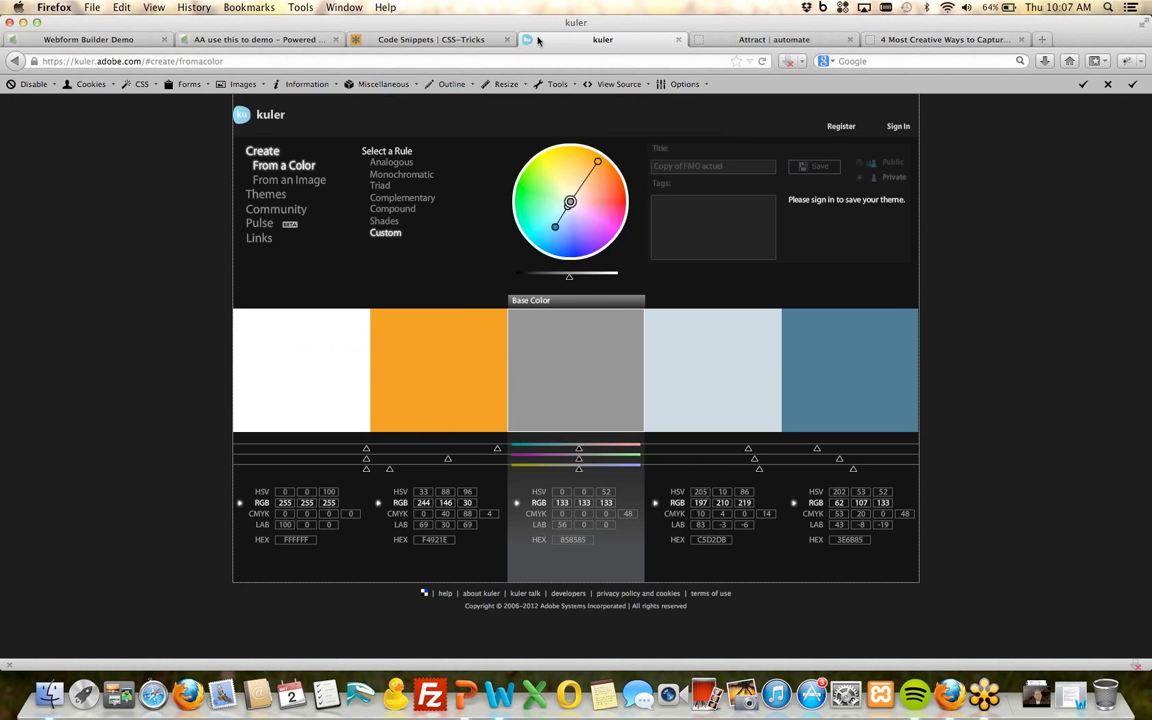
click(473, 41)
click(452, 58)
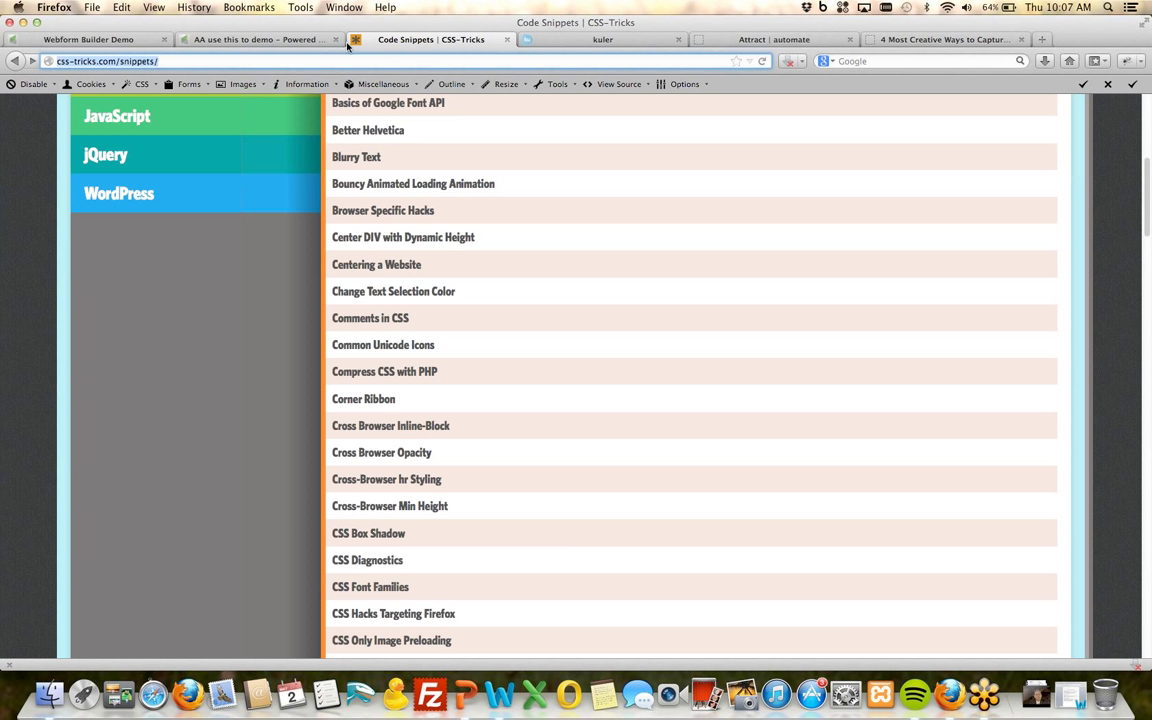
click(298, 40)
click(287, 61)
text(help.infusionsoft.com/)
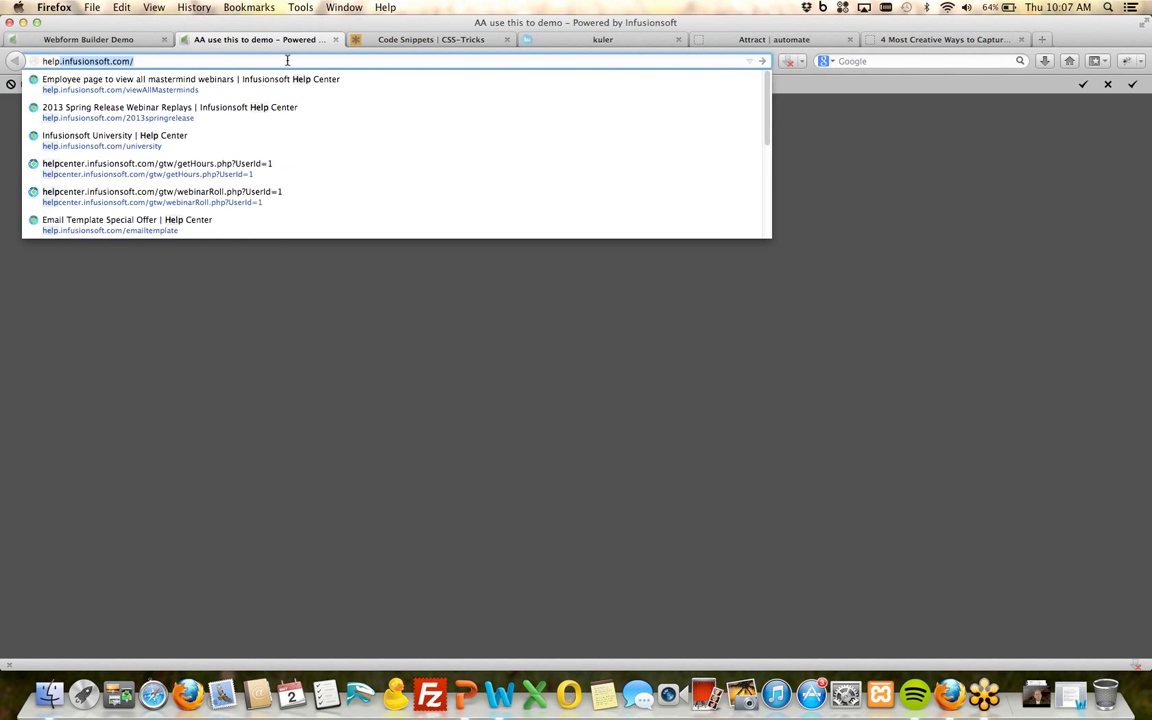
text(mastermind)
key(Return)
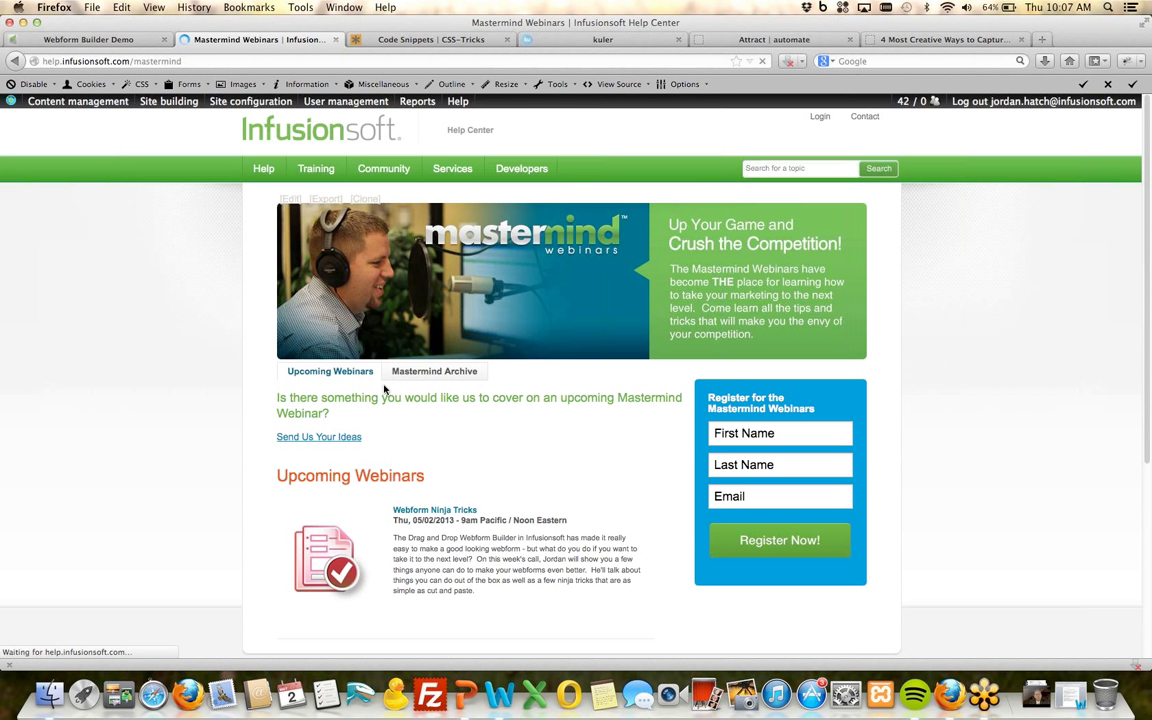
- Open the Mastermind webinar archive, view the Infusionsoft + QuickBooks webinar, then return to the archive
click(406, 383)
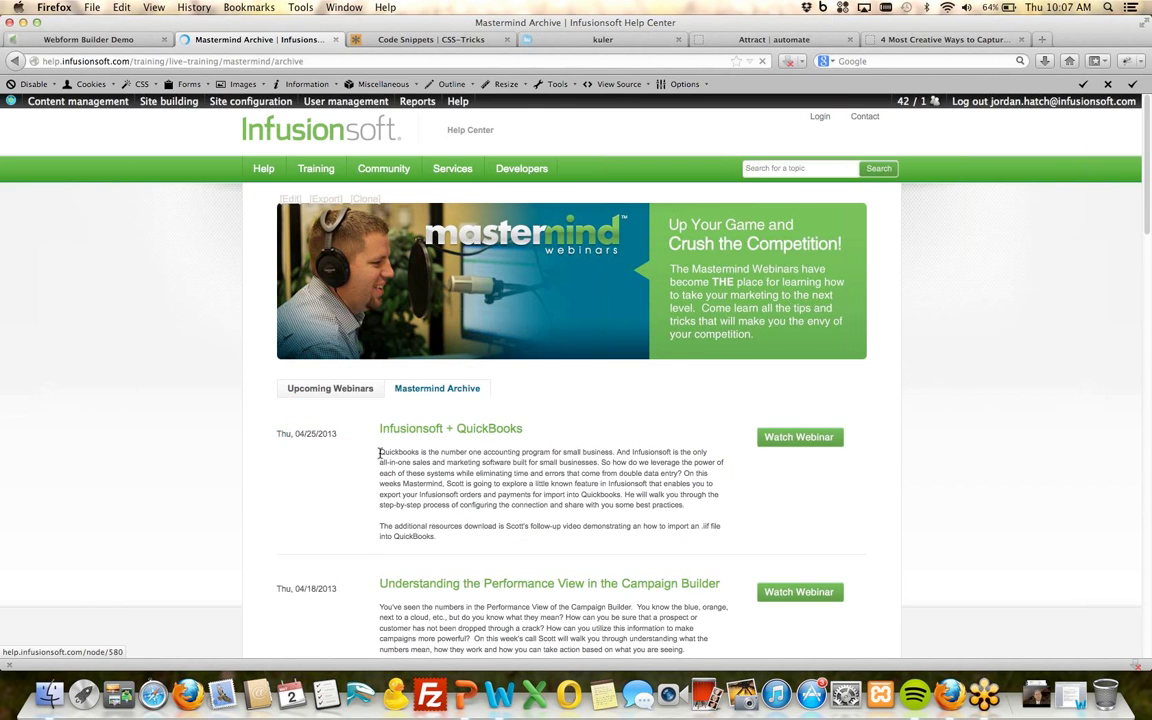
scroll(380, 452, down, 5)
scroll(380, 452, down, 6)
scroll(380, 452, up, 10)
click(800, 373)
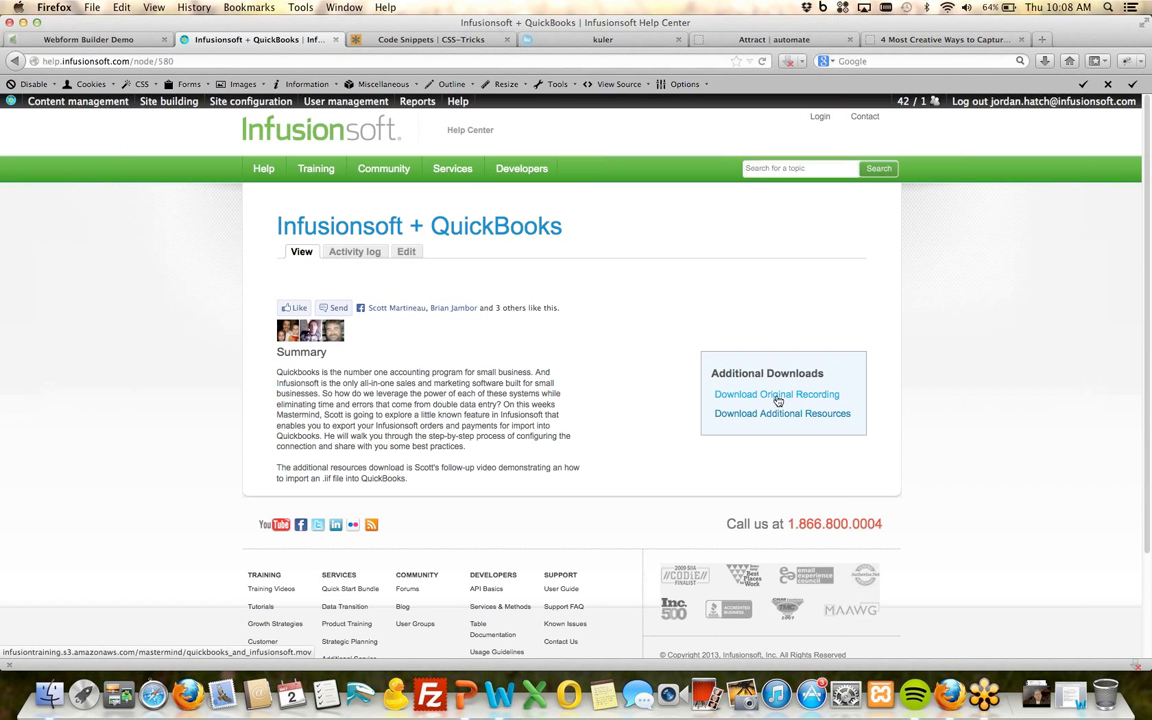
click(14, 61)
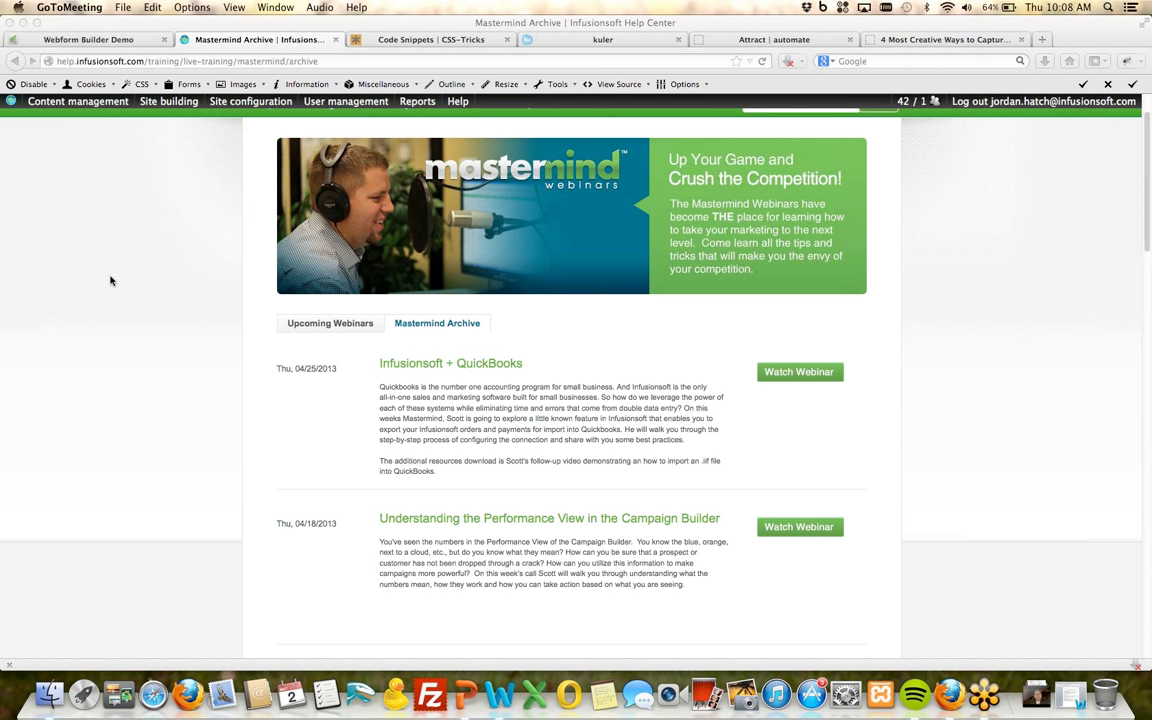
- Edit the You Are A Content Machine post and add blank lines after its last paragraph
click(749, 42)
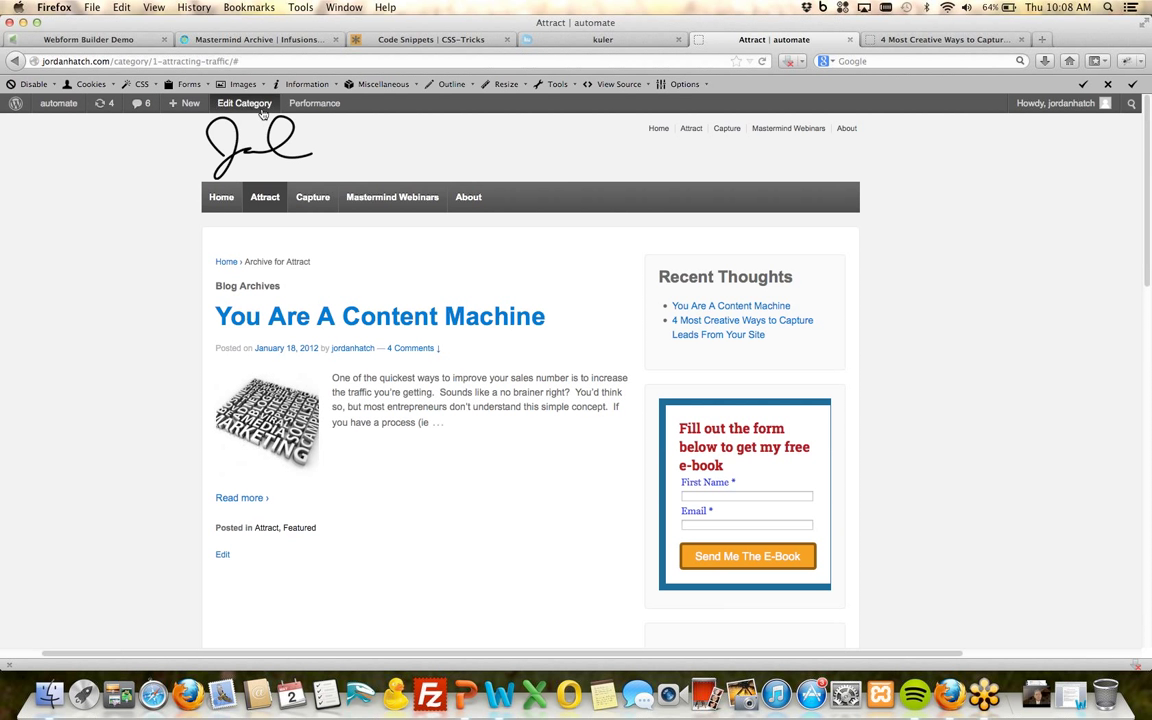
click(427, 318)
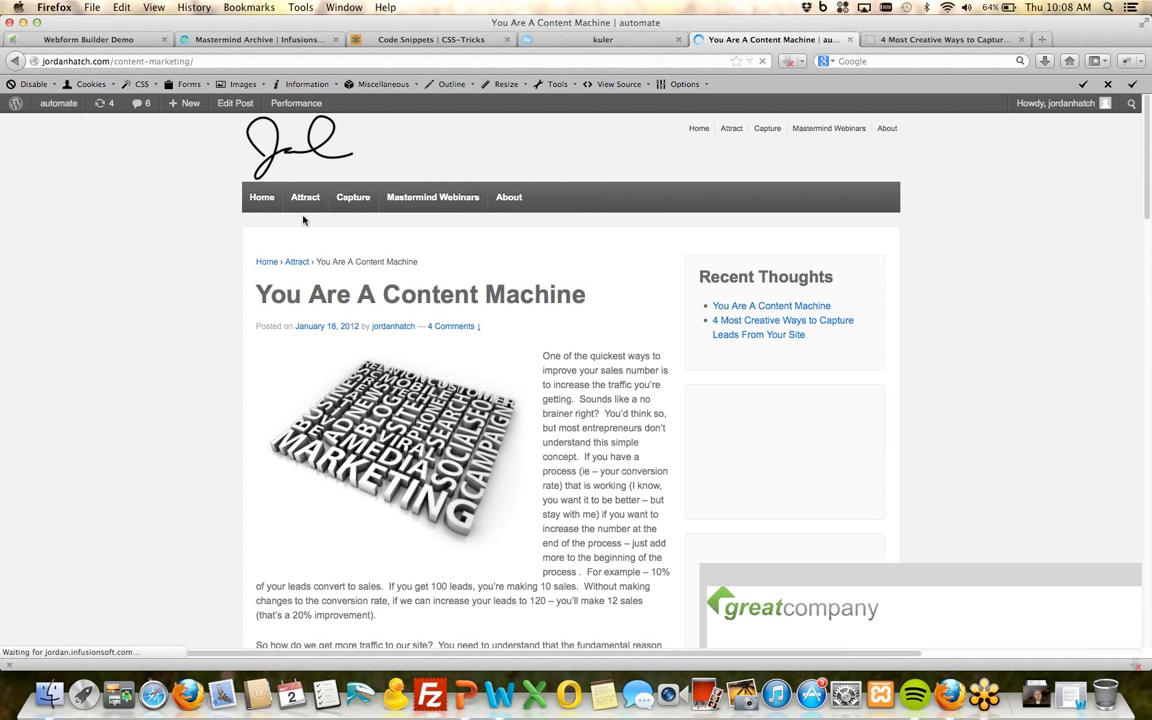
click(236, 104)
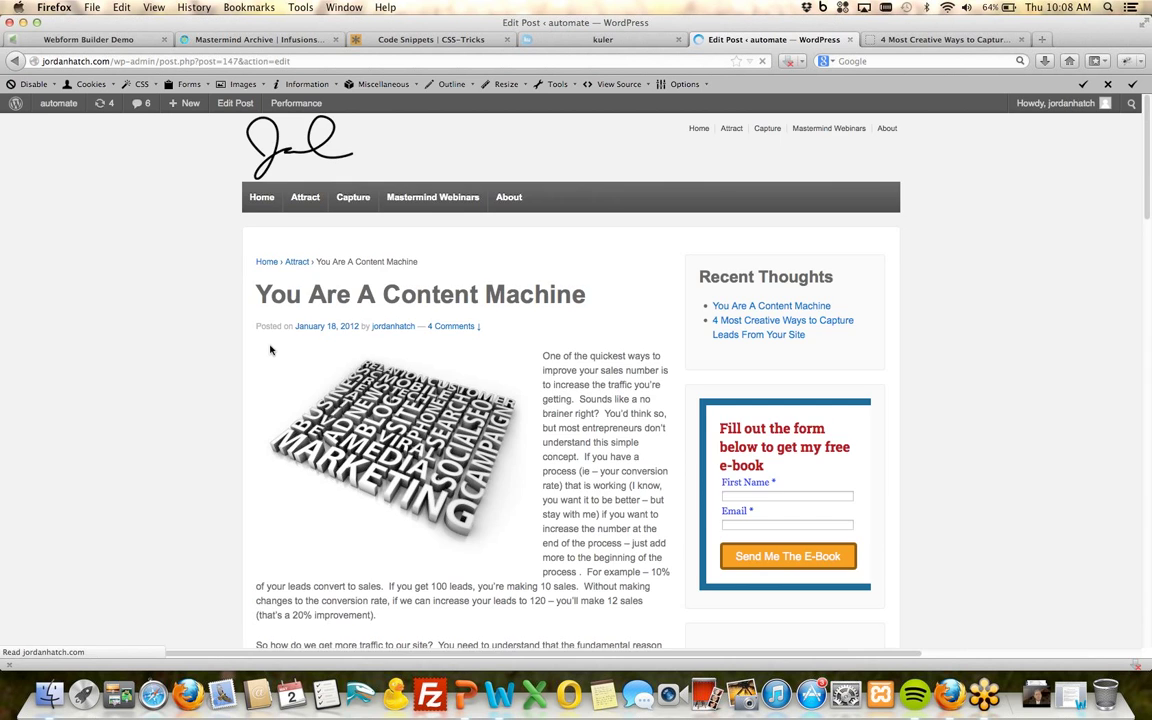
scroll(460, 445, down, 10)
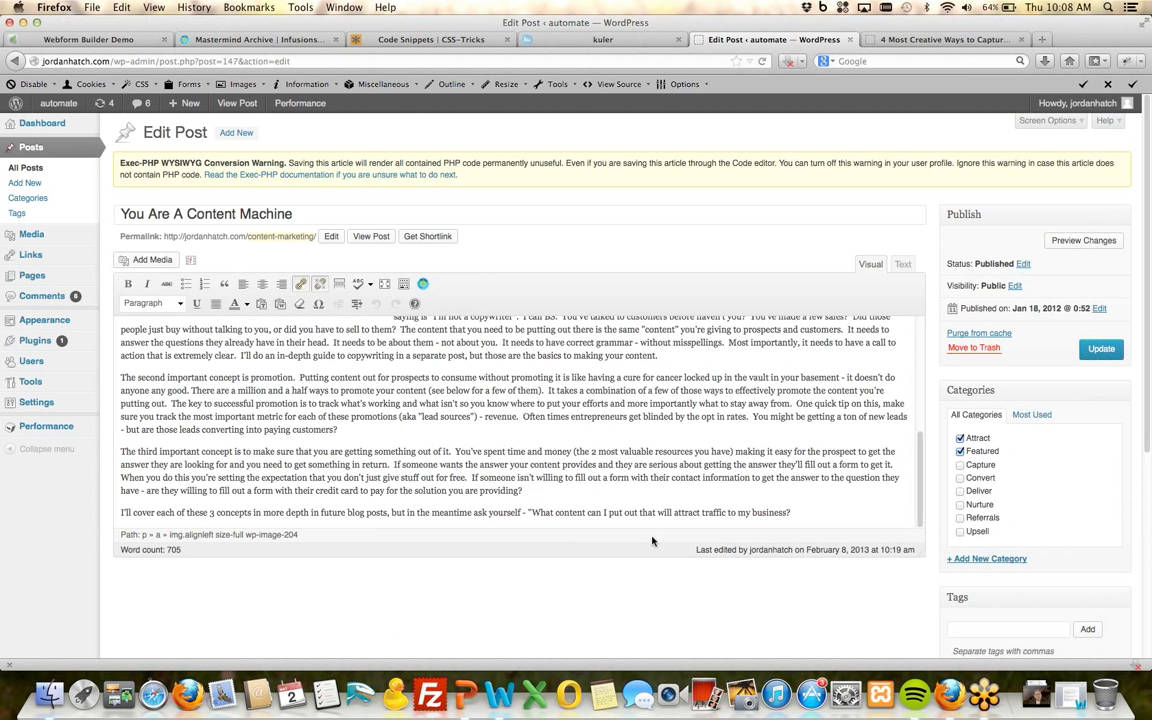
click(824, 514)
key(Return)
key(Return)
key(Return)
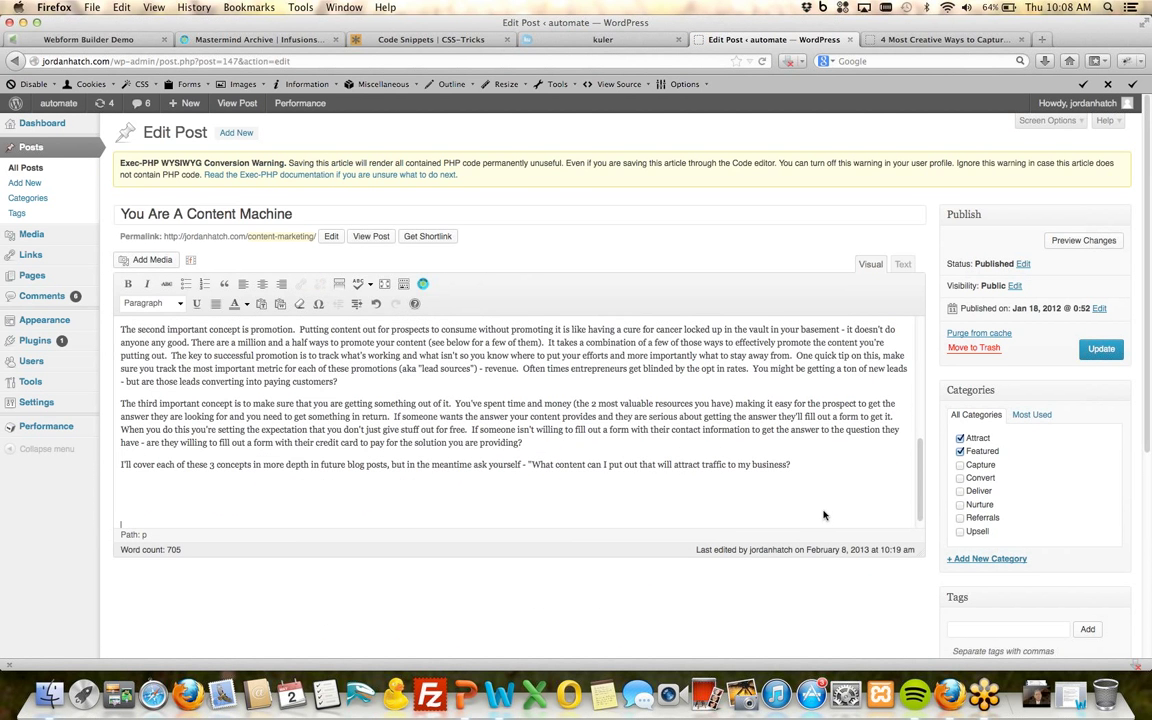
- Choose the 25 Questions webform with Left Aligned alignment in the Infusionsoft dialog
click(422, 284)
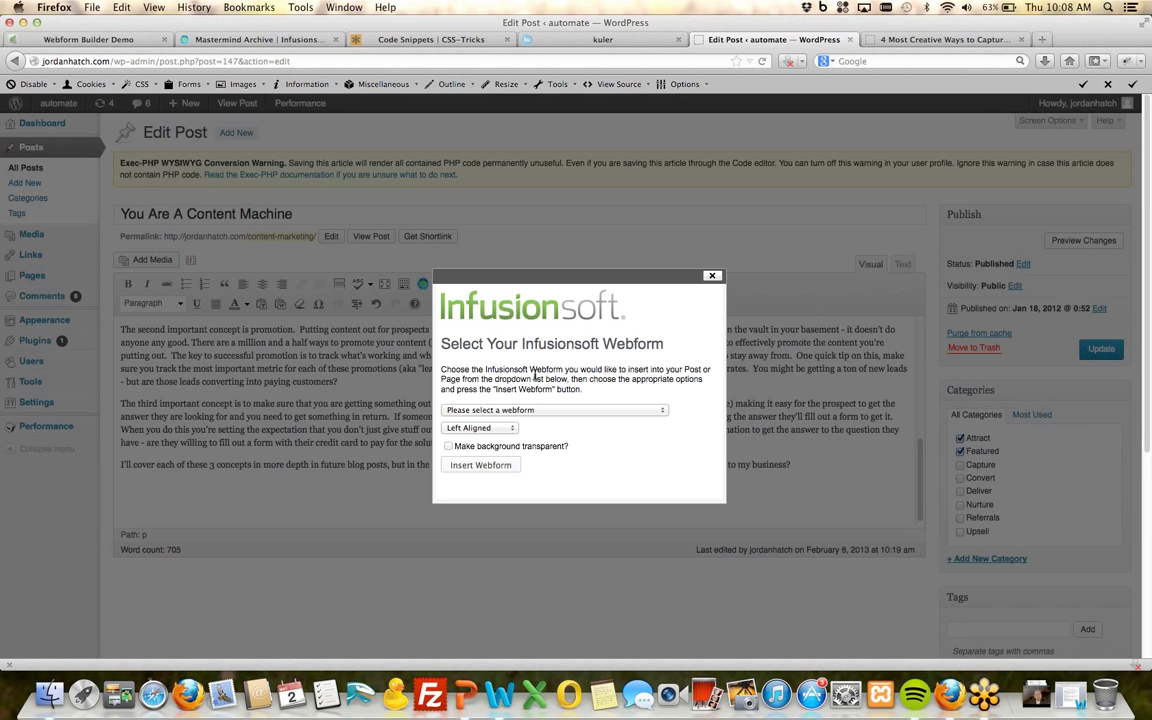
click(503, 412)
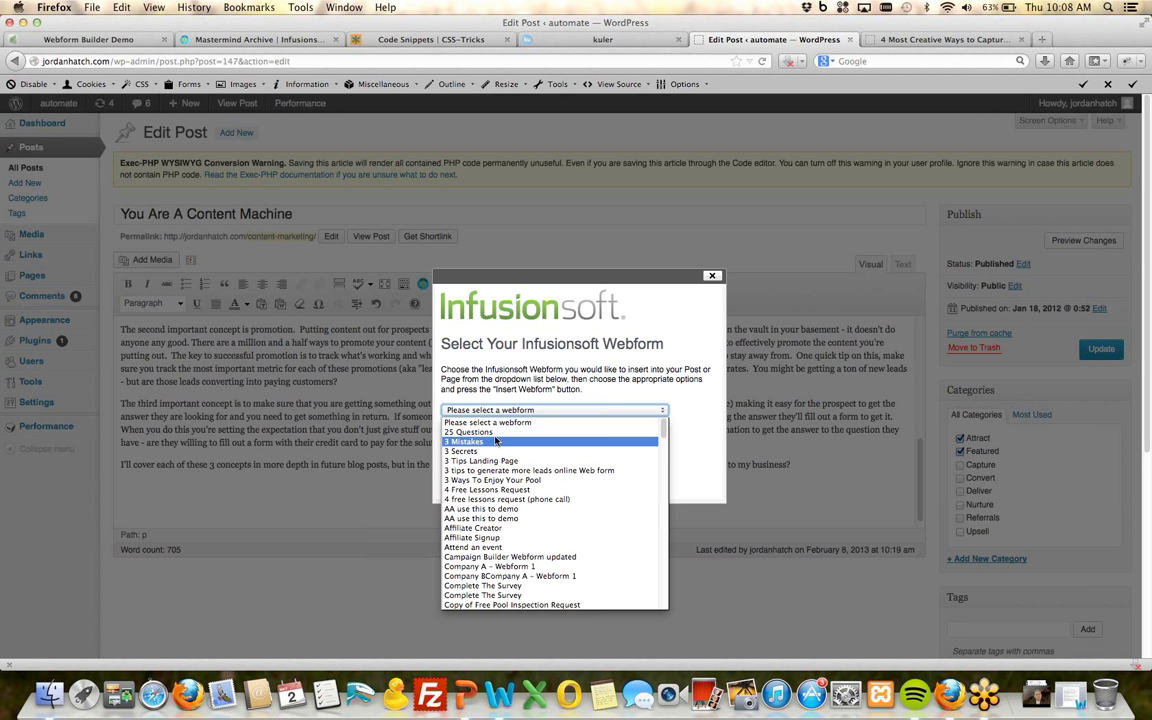
click(496, 433)
click(494, 429)
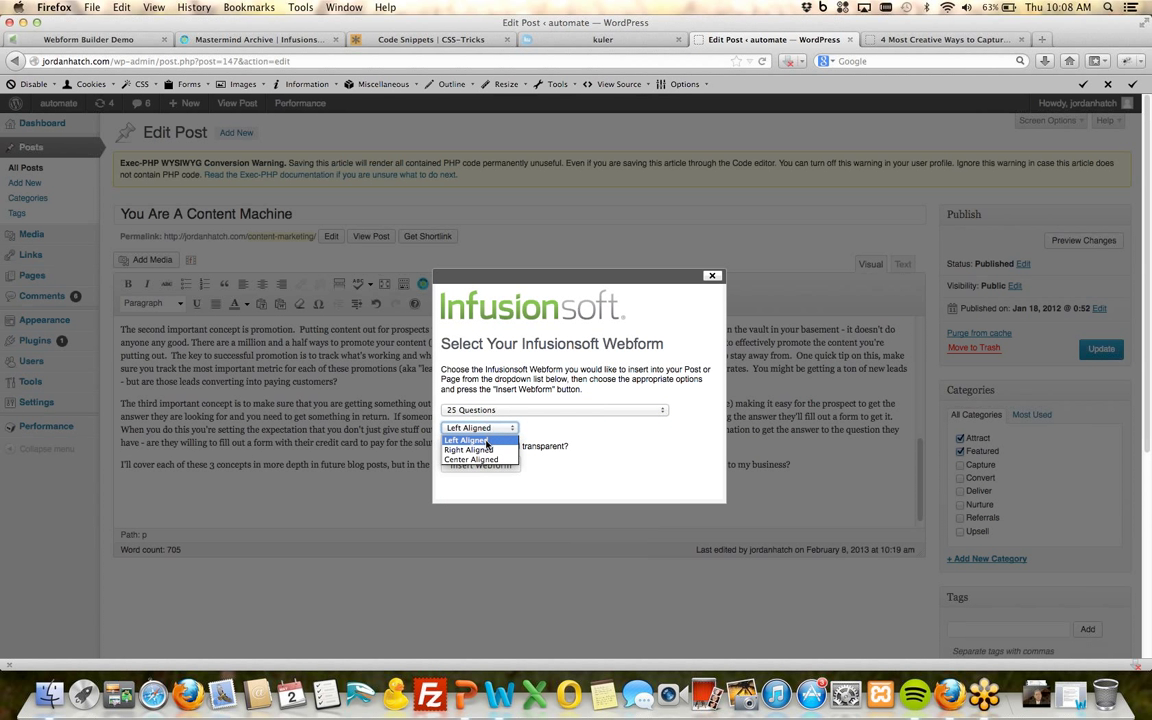
click(481, 441)
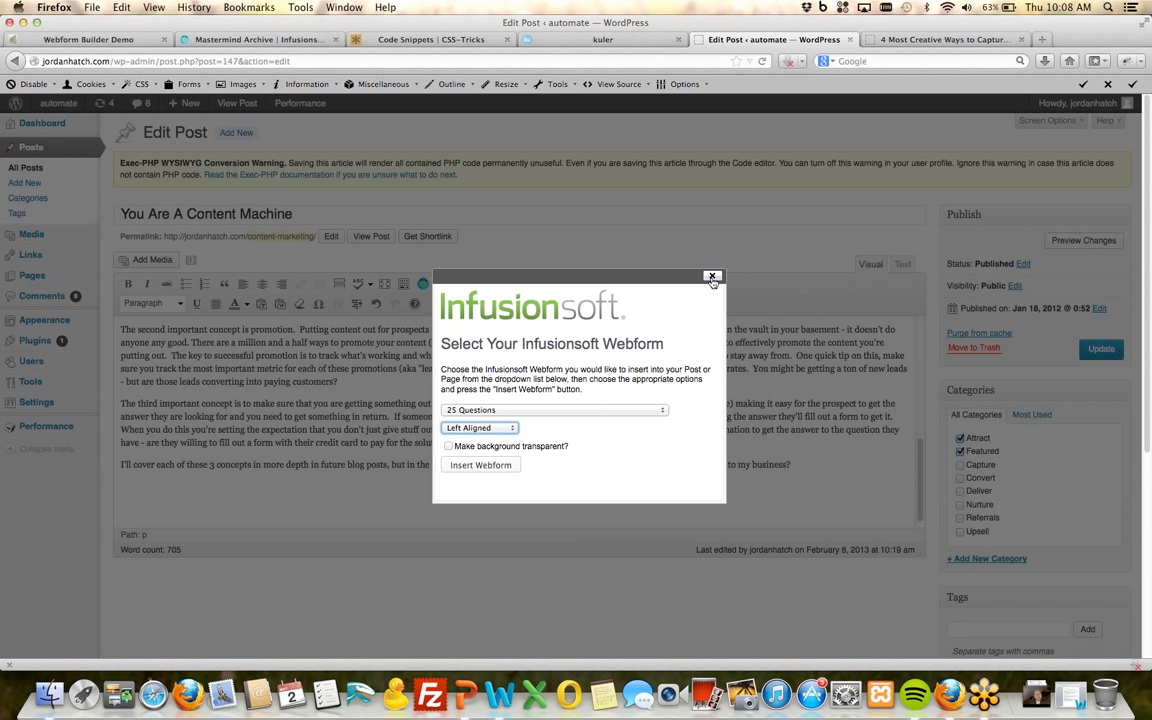
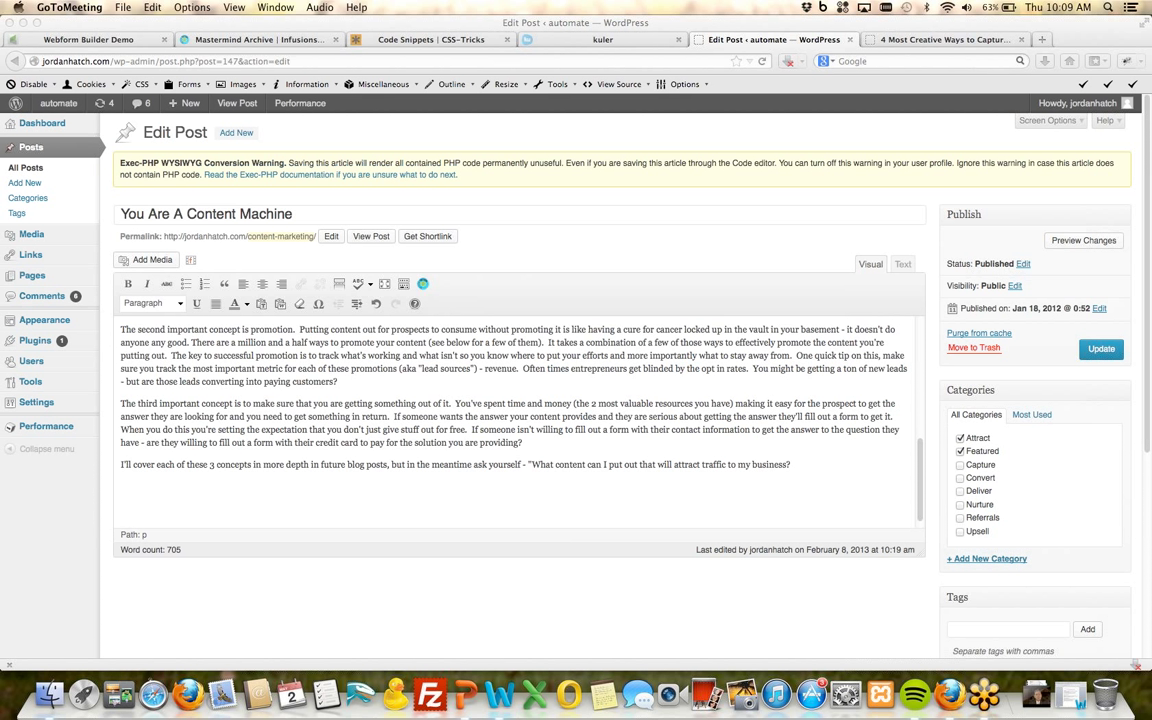
- Switch from the WordPress post to the Webform Builder Demo campaign tab in Firefox
key(ctrl+Up)
key(ctrl+Up)
click(114, 40)
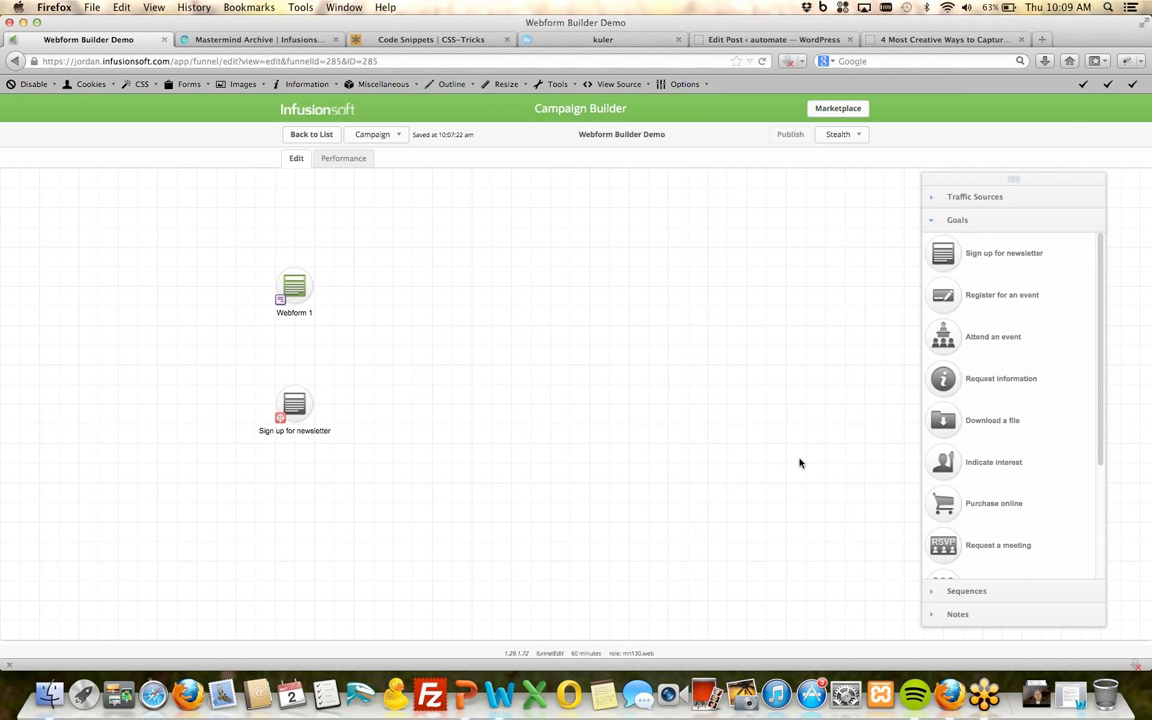
- Place a new Sequence beside Webform 1 on the canvas and connect Webform 1 to it
click(925, 594)
drag(962, 276, 400, 276)
mouse_move(313, 289)
drag(313, 289, 375, 284)
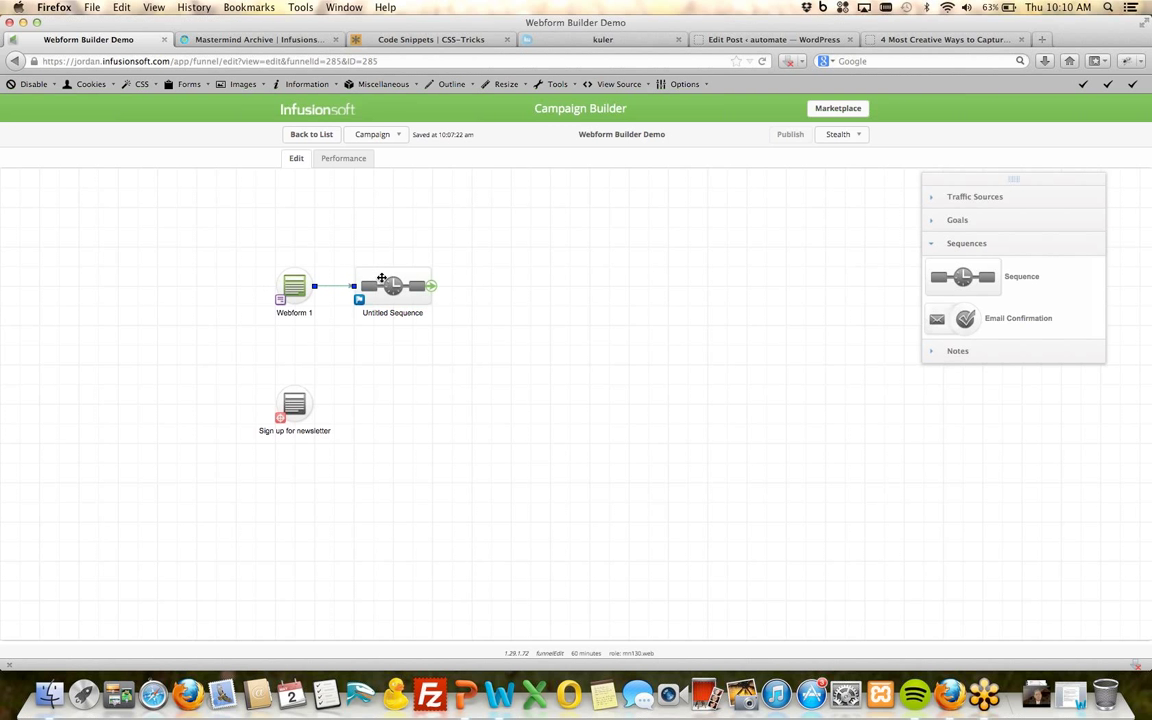
- Open the new sequence to browse its communication and process elements, then return to the campaign
double_click(385, 284)
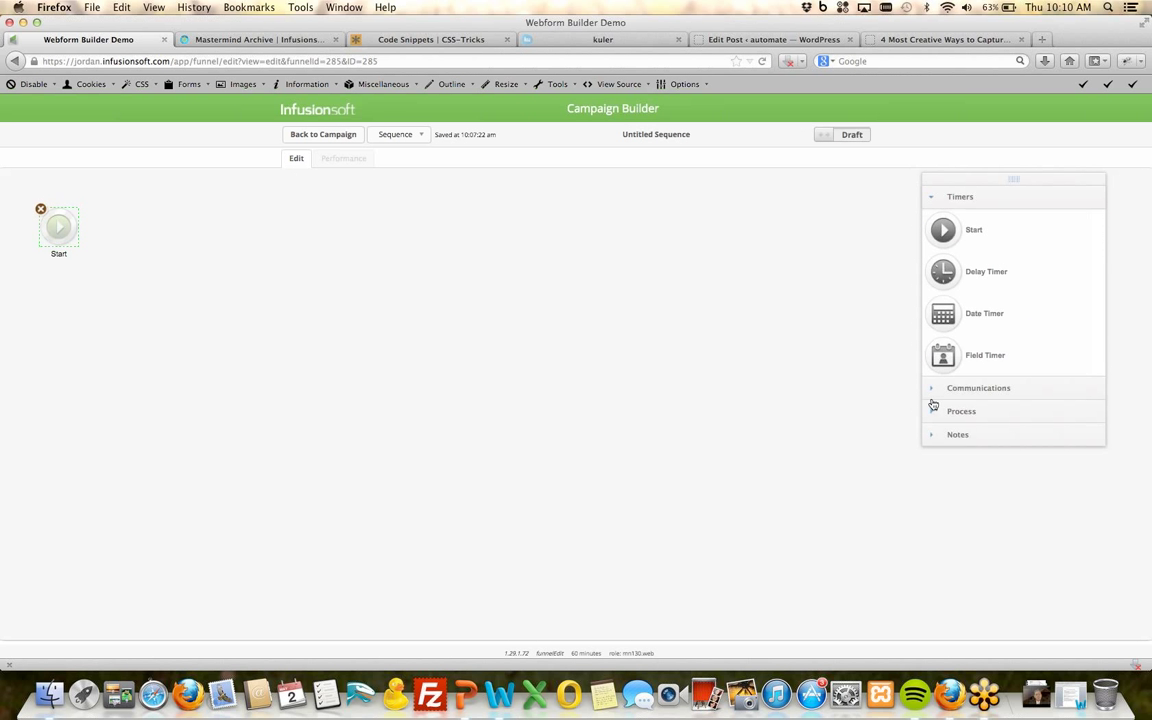
click(969, 389)
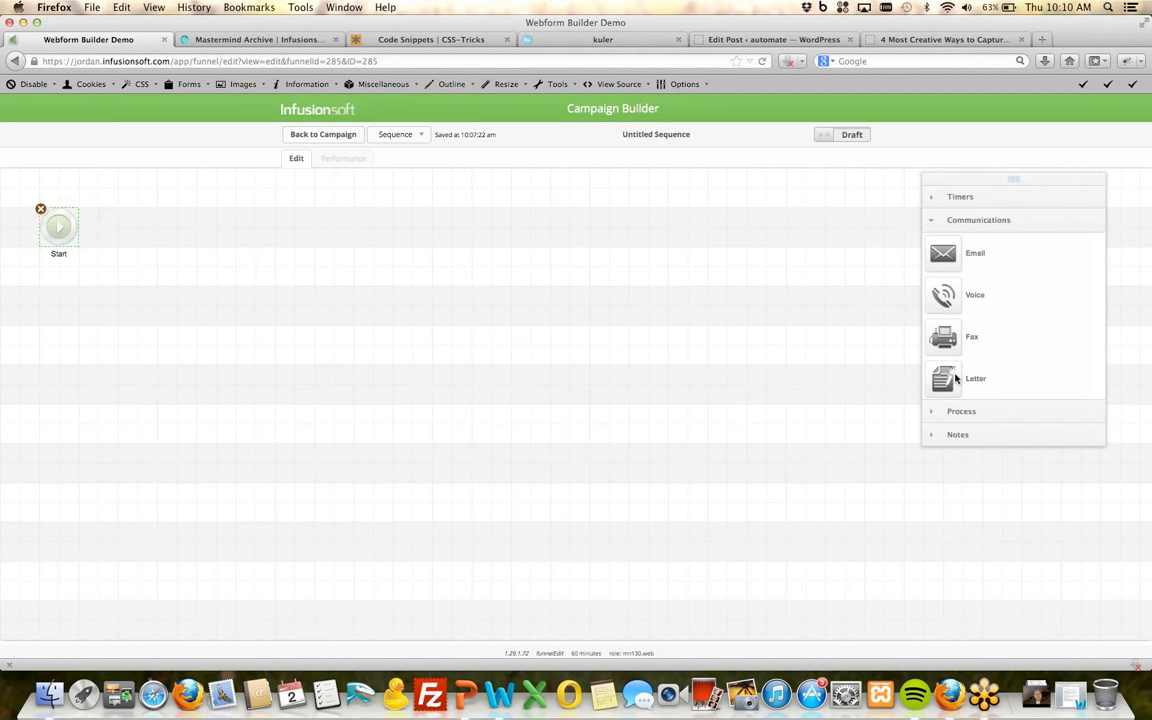
click(953, 413)
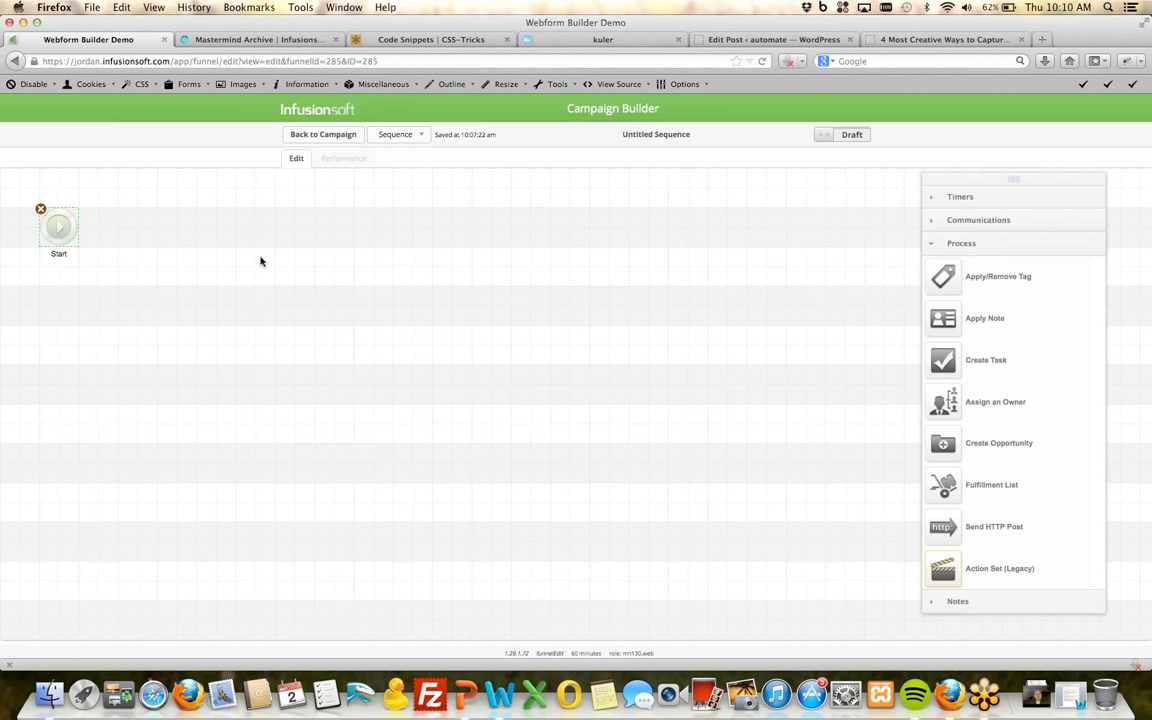
click(298, 137)
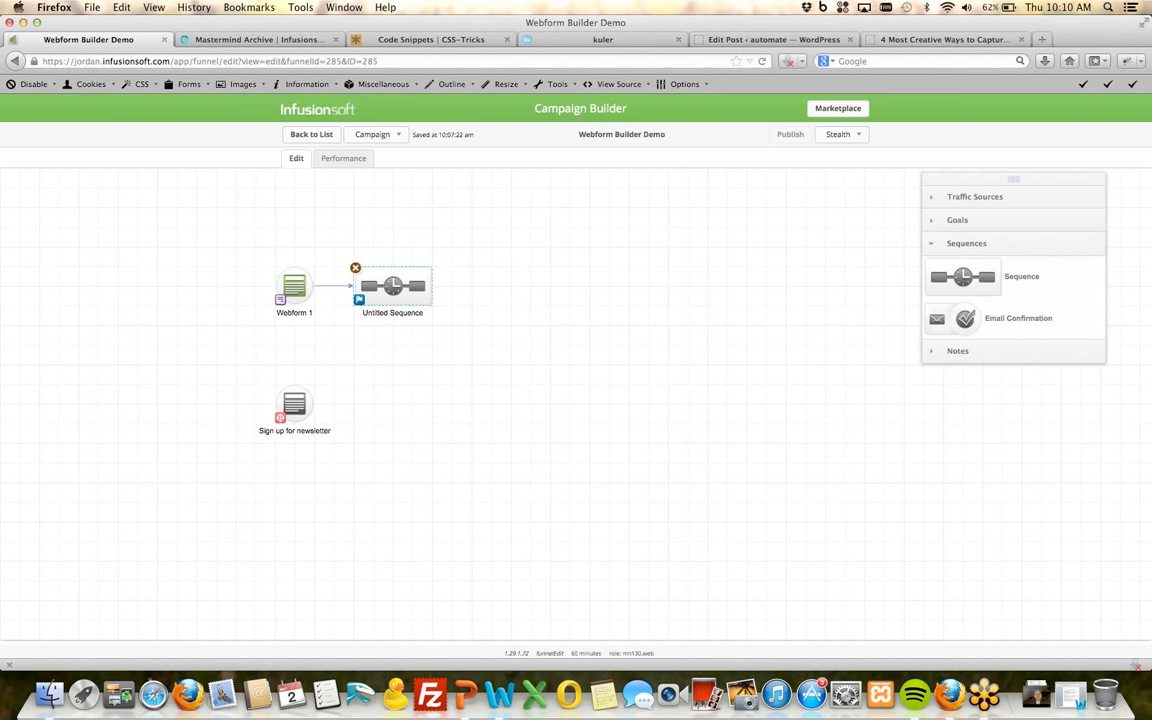
- Briefly switch to the meeting app, then bring the browser window back to the front
key(super+Tab)
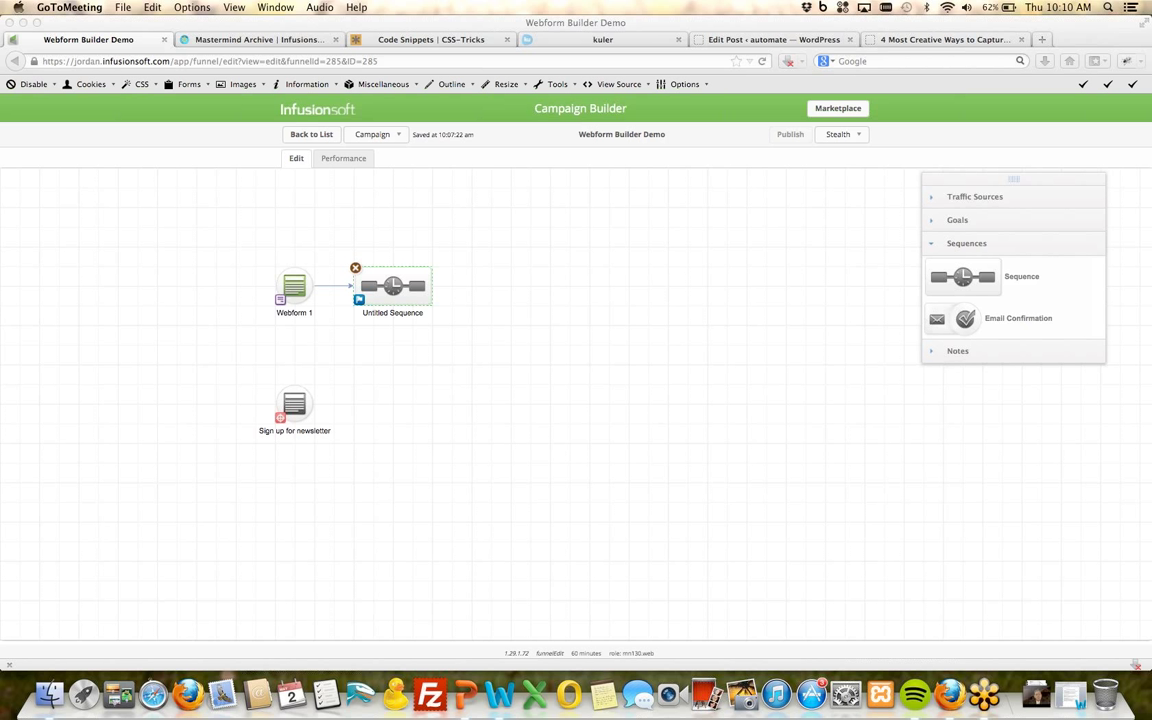
key(F3)
click(951, 216)
- Load the help article on terms and conditions for the legacy shopping cart in a new tab
click(949, 40)
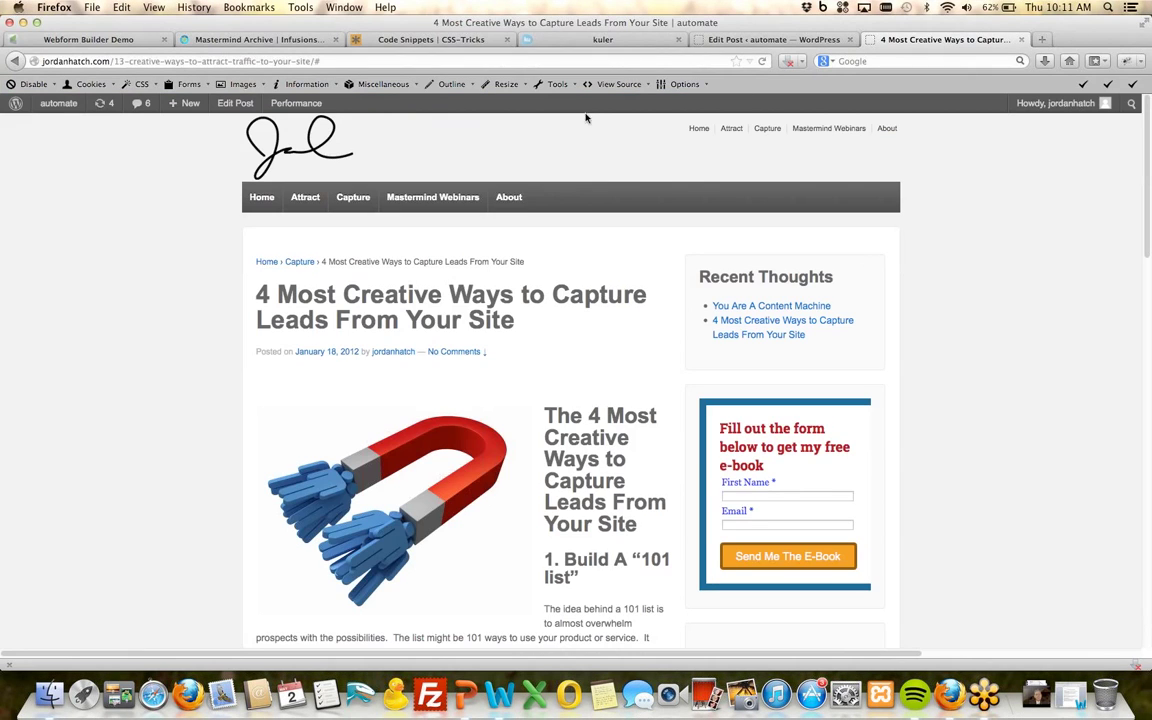
click(1040, 38)
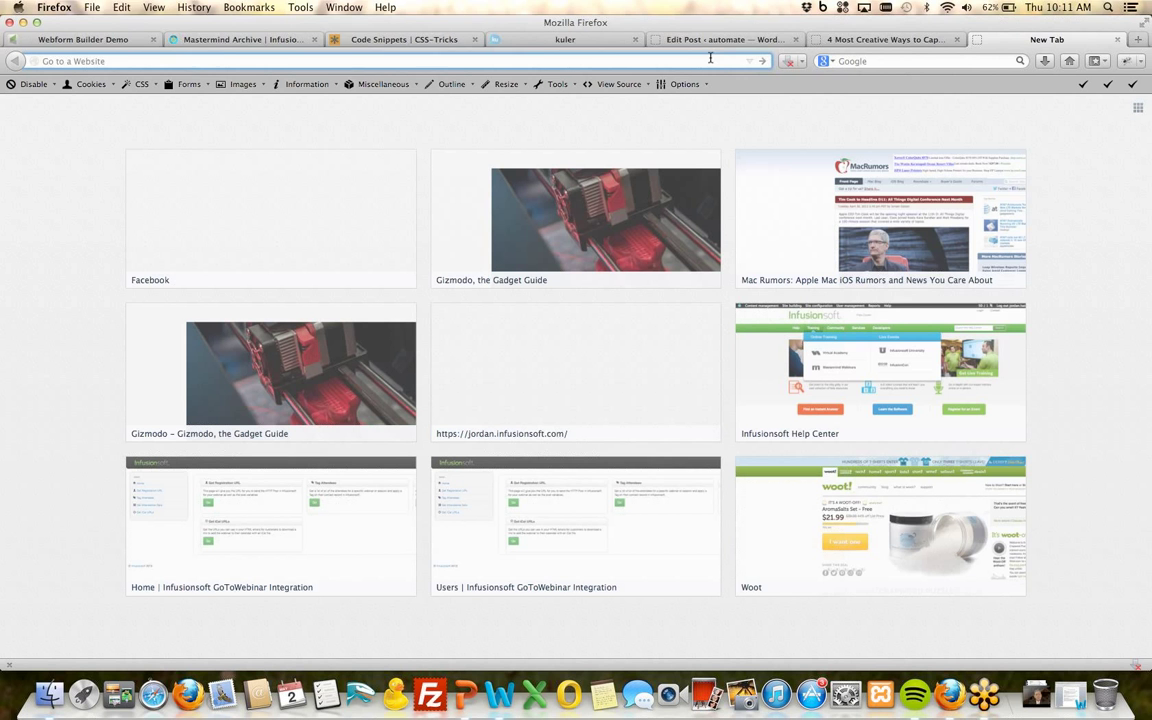
text(http://ug.infusionsoft.com/article/AA-00833/0/How-do-I-add-terms-conditions-in-the-shopping-cart-and-require-initials-upon-checkout-Legacy-Shopping-Cart.html)
key(Return)
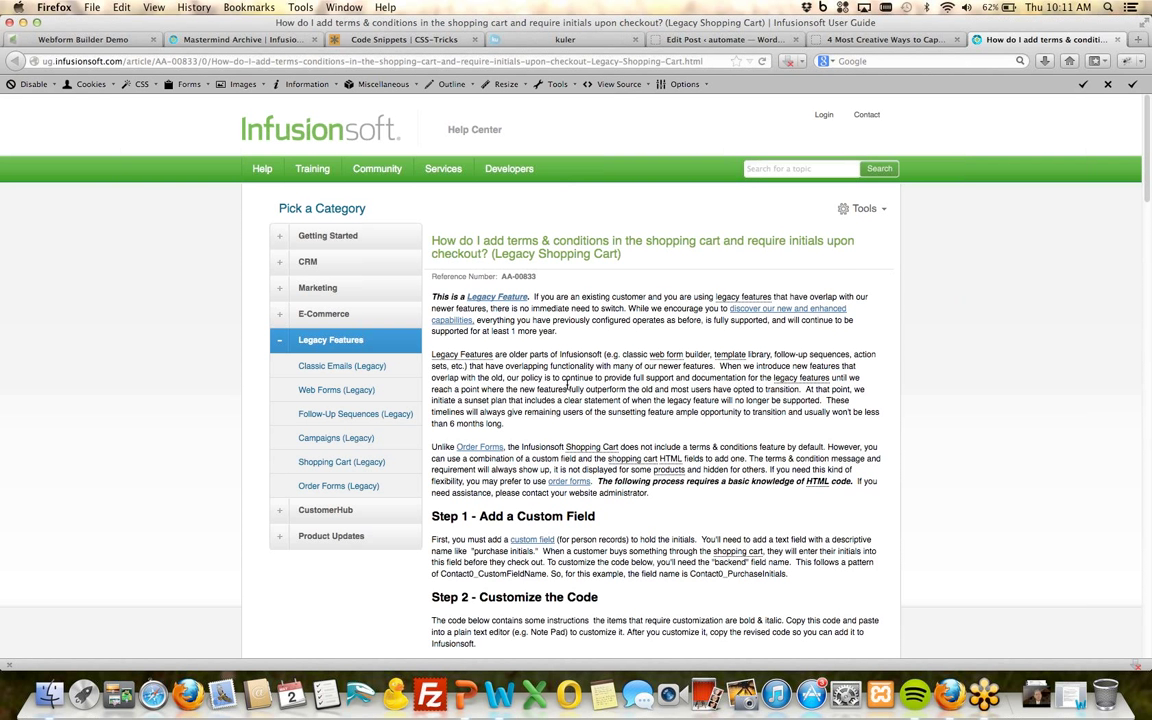
- Read through the help article, then return to the Webform Builder Demo campaign tab
scroll(567, 386, down, 10)
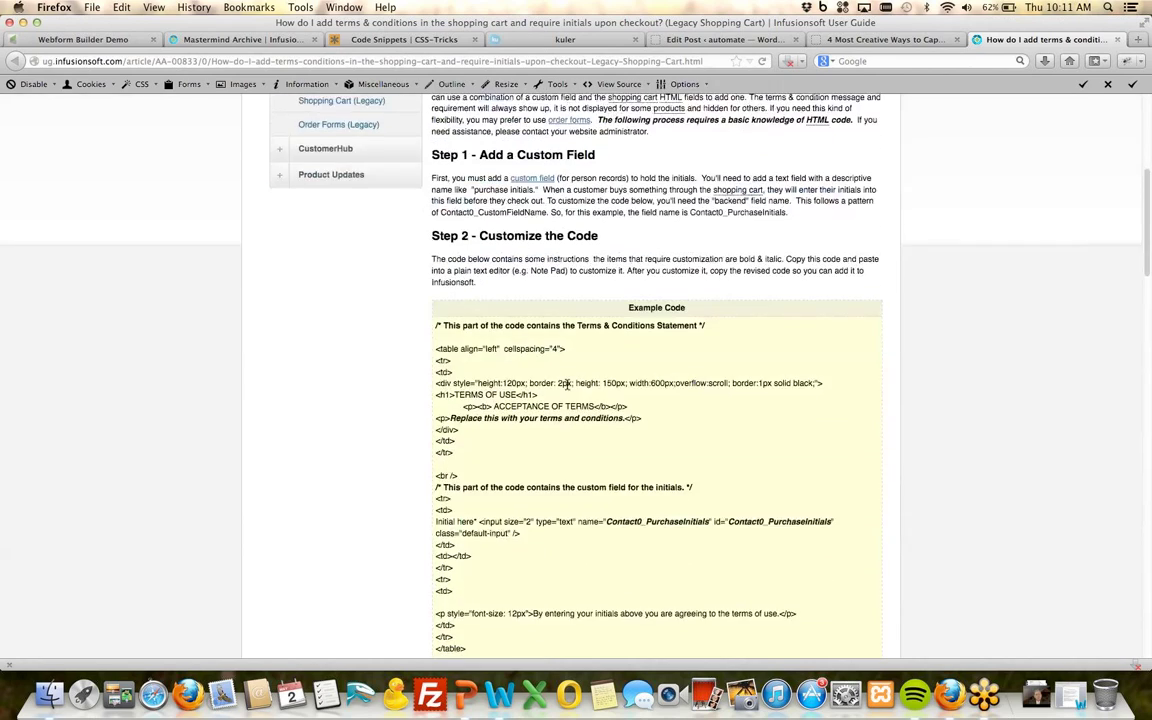
scroll(567, 385, down, 15)
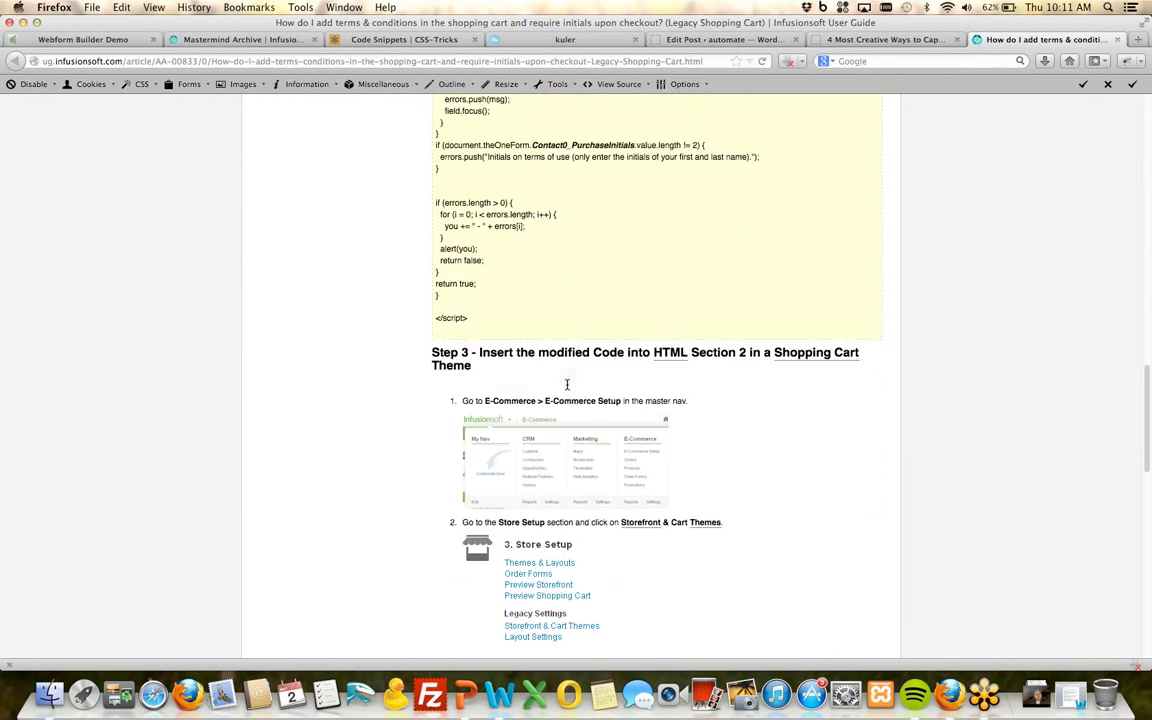
scroll(567, 388, up, 10)
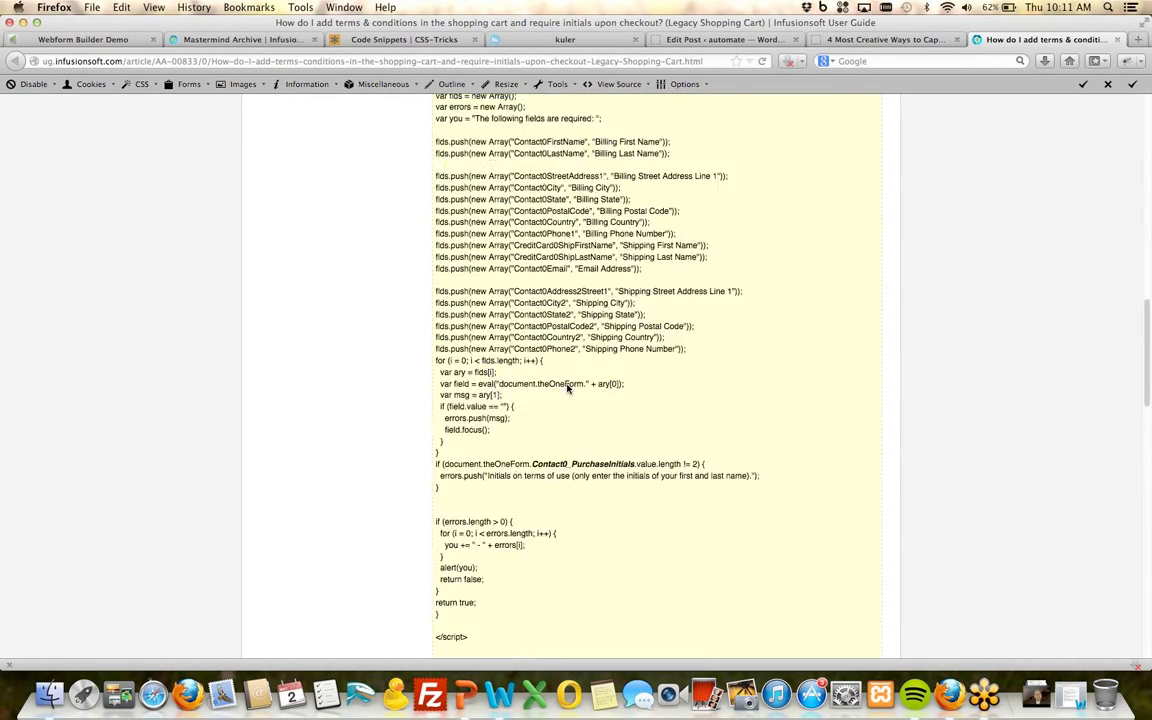
scroll(567, 385, up, 10)
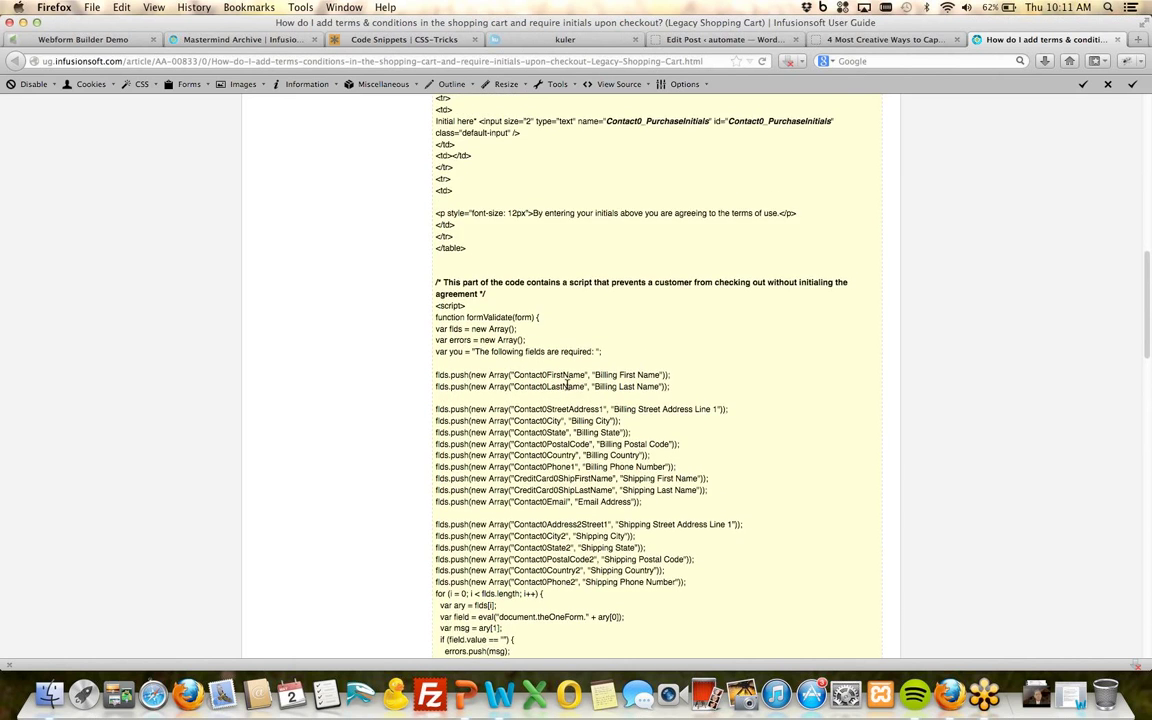
scroll(567, 385, up, 5)
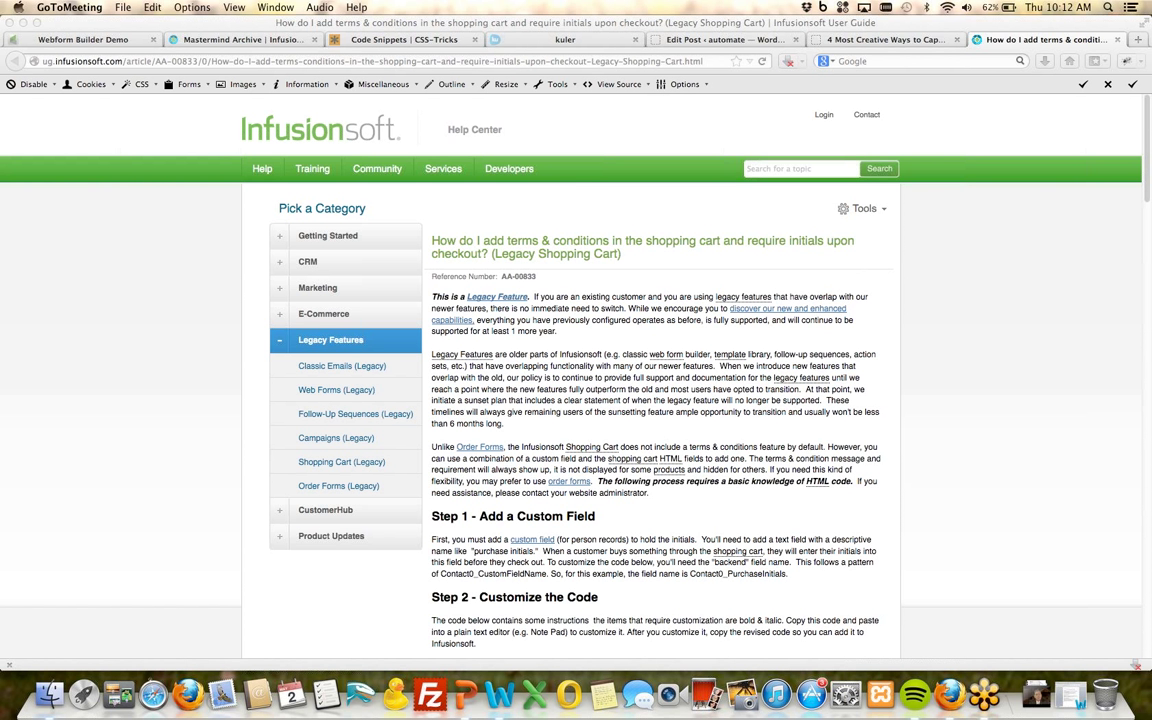
click(60, 41)
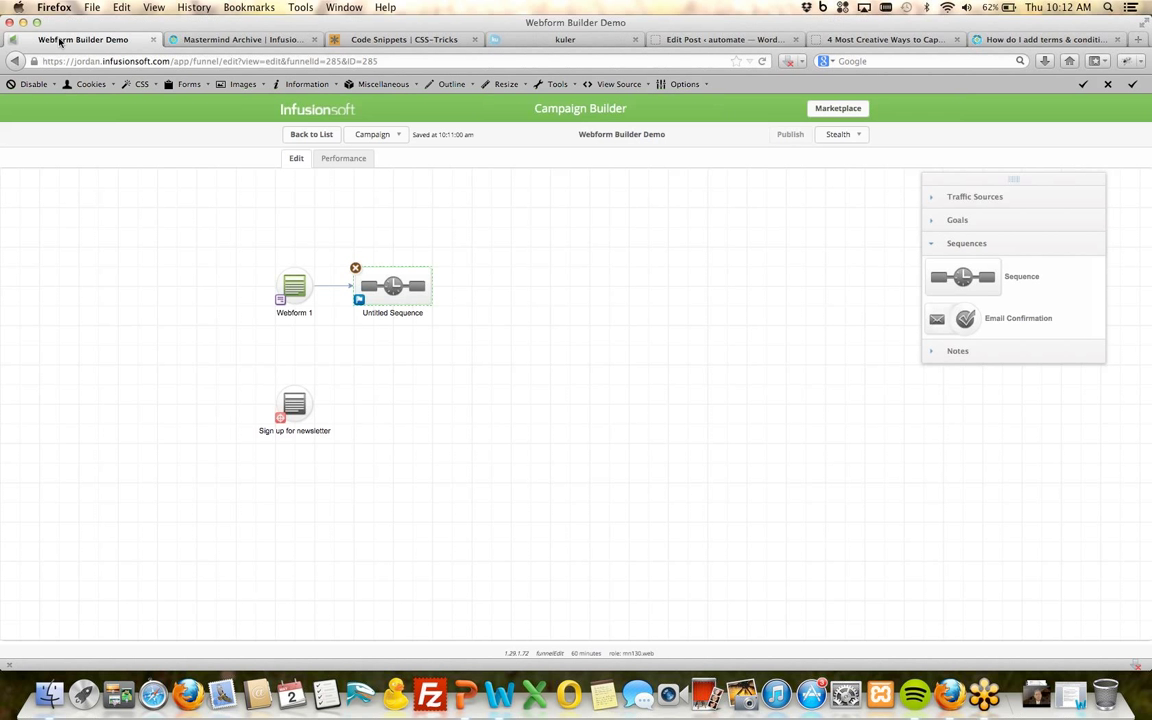
- Add two more sequences above and below and connect Webform 1 to each
drag(960, 277, 337, 182)
drag(936, 286, 371, 352)
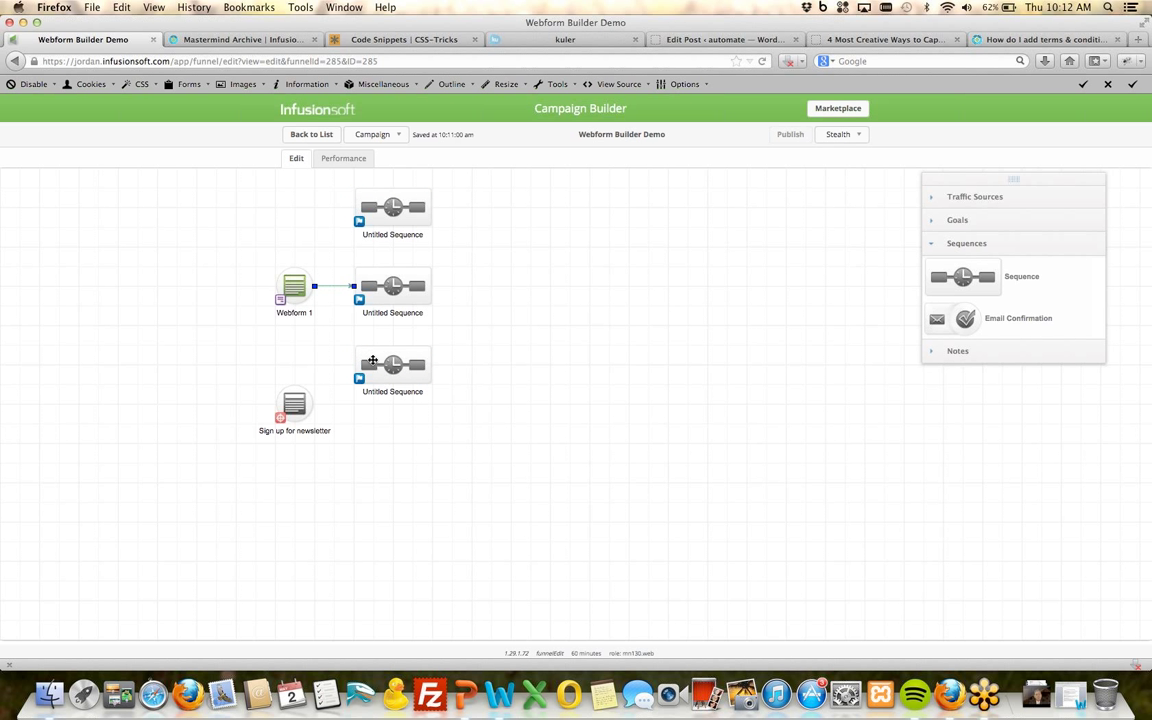
drag(290, 283, 362, 365)
drag(284, 262, 380, 213)
- Move Webform 1 left and line it up with the decision diamond before the sequences
drag(270, 287, 112, 278)
drag(354, 290, 247, 290)
drag(142, 271, 142, 288)
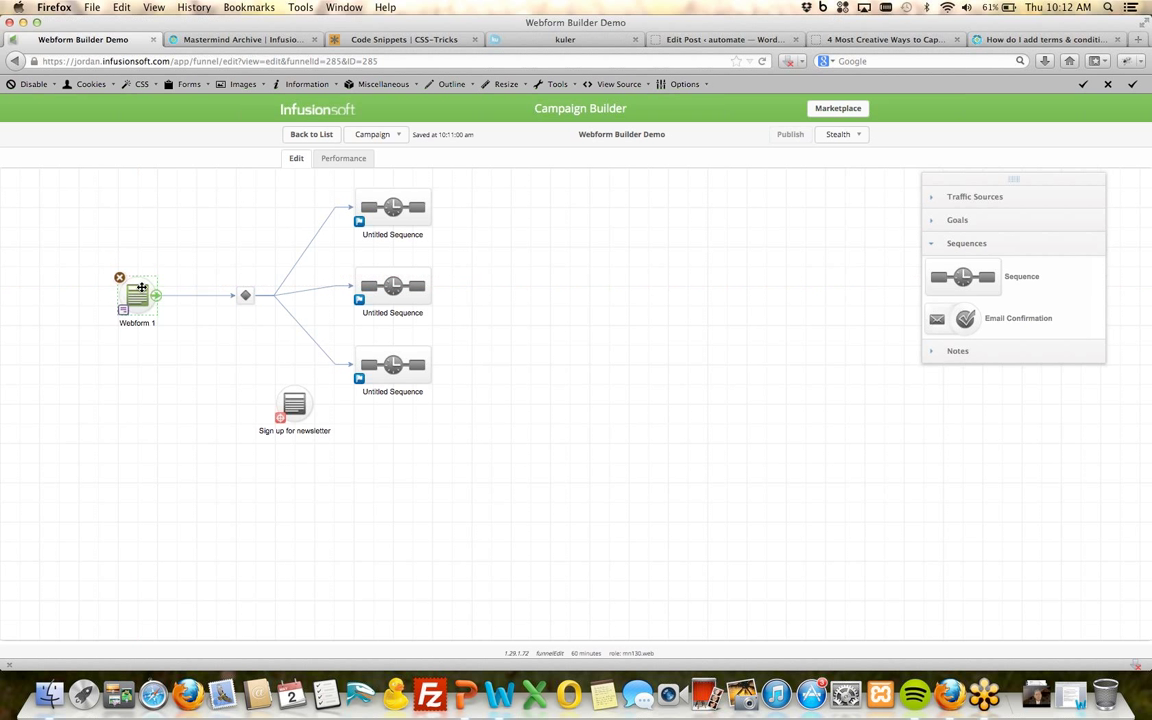
- View the decision node's rules, return to the canvas, and bring the browser back to the front
click(243, 298)
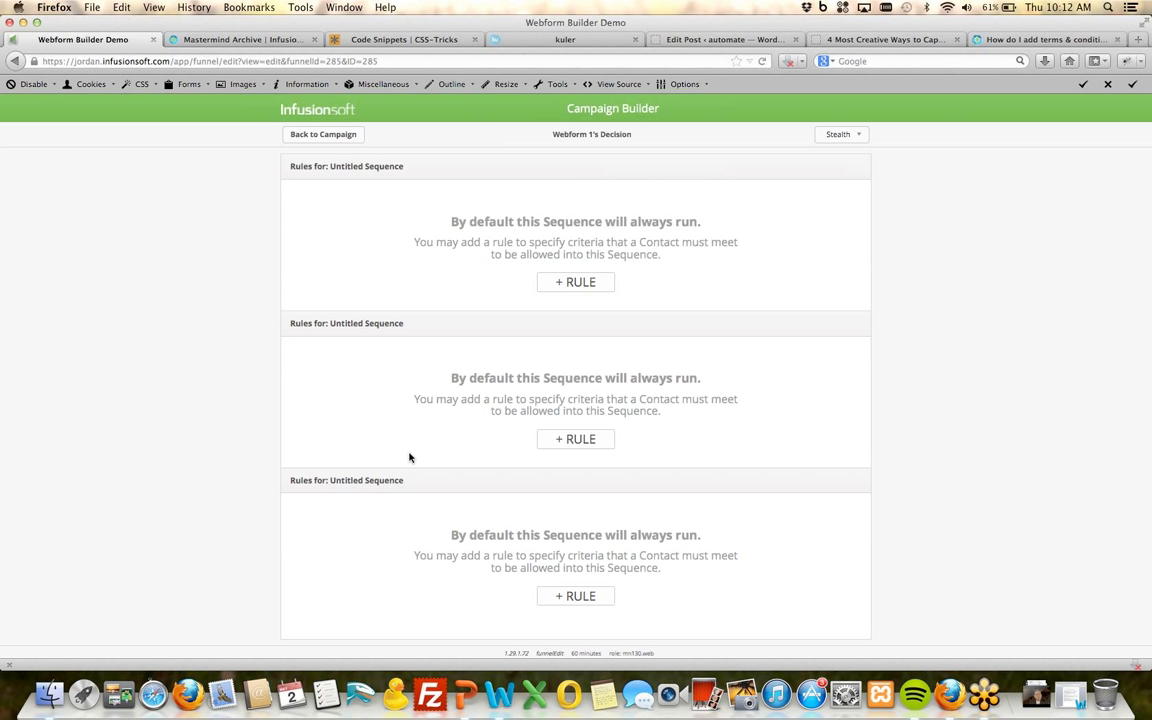
click(318, 134)
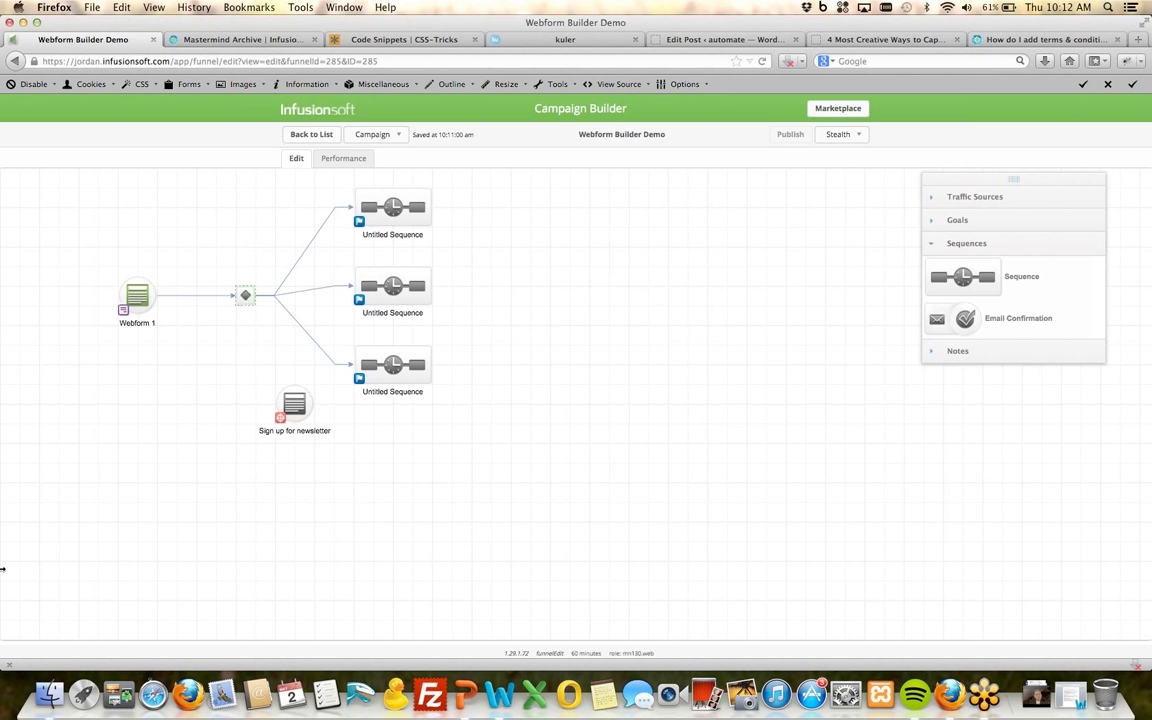
click(118, 695)
click(118, 695)
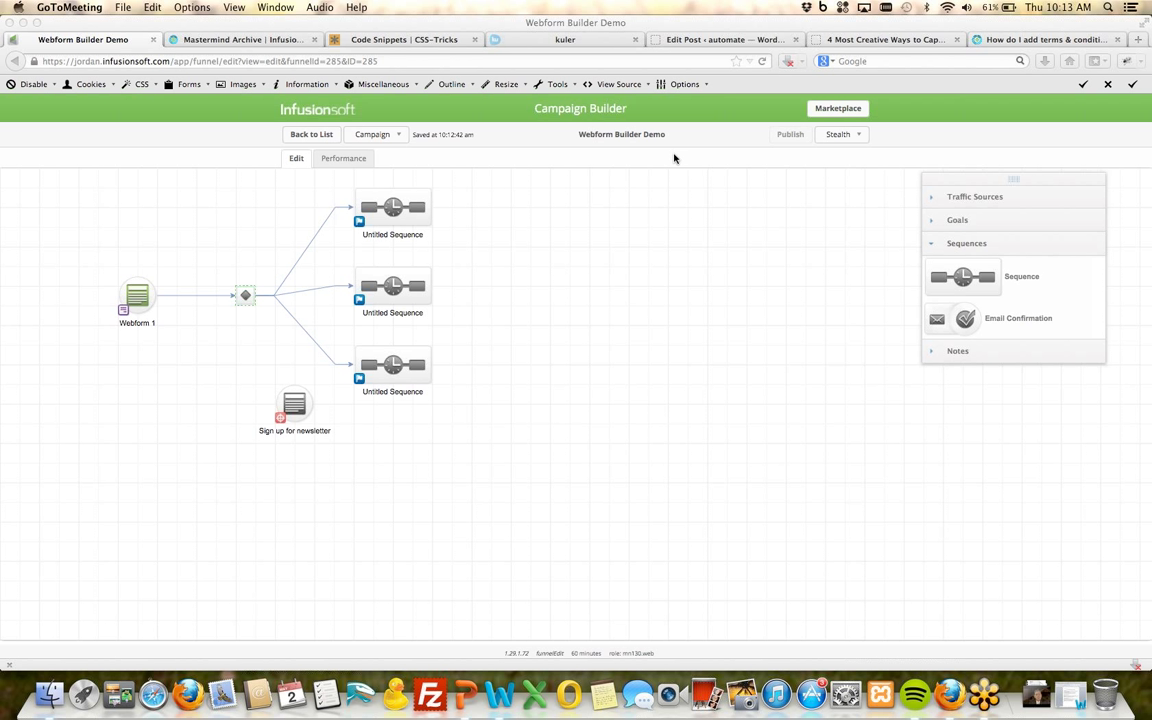
click(314, 136)
- Return to the campaigns list and go to Legacy > View Follow-up Sequences
click(312, 135)
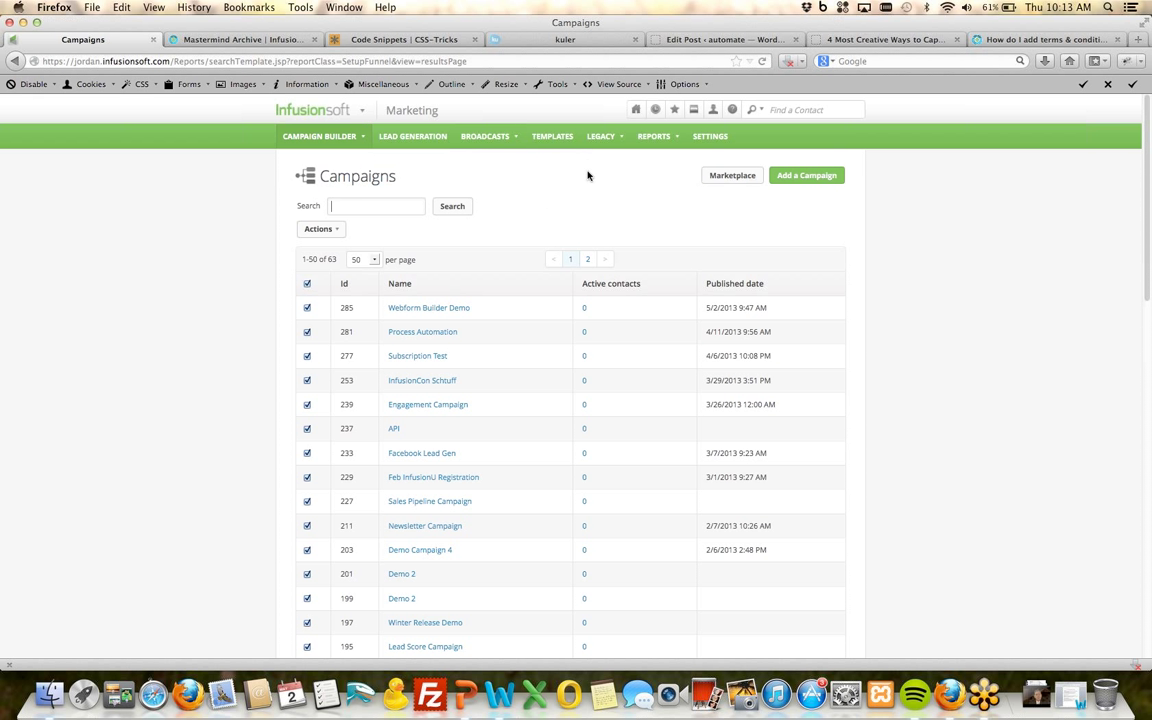
mouse_move(601, 136)
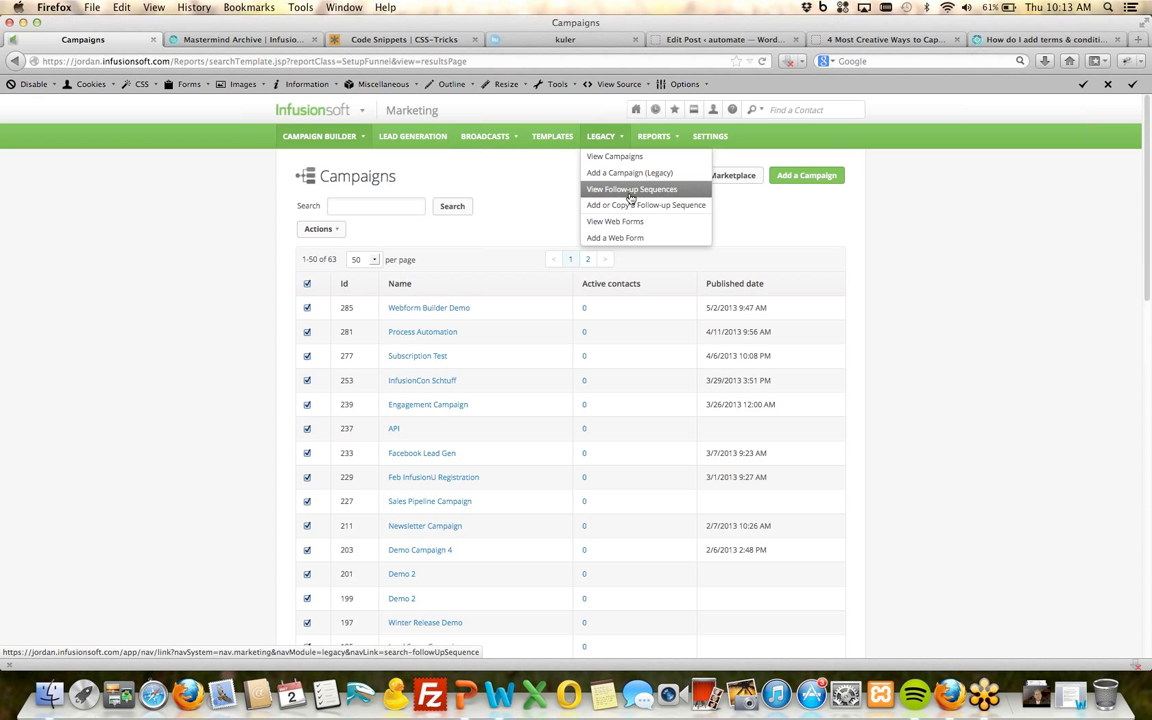
click(631, 190)
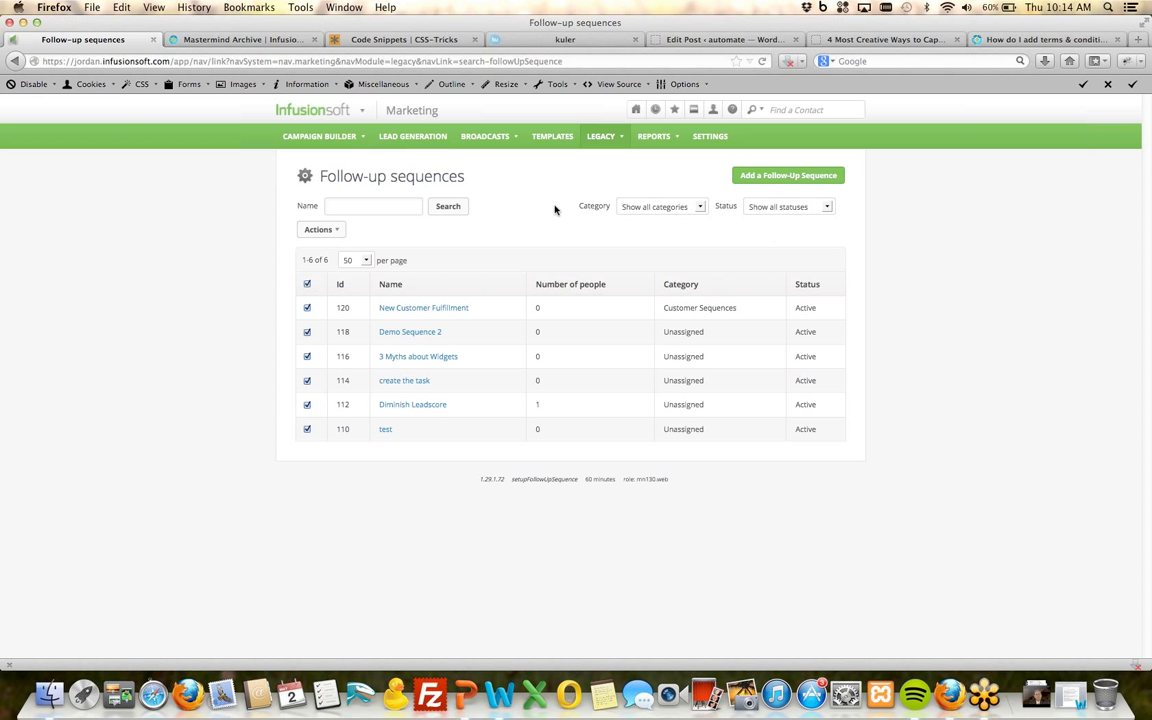
- Point the Edit Post tab at help.infusionsoft.com/academy, confirming Leave Page
click(692, 41)
click(630, 66)
key(BackSpace)
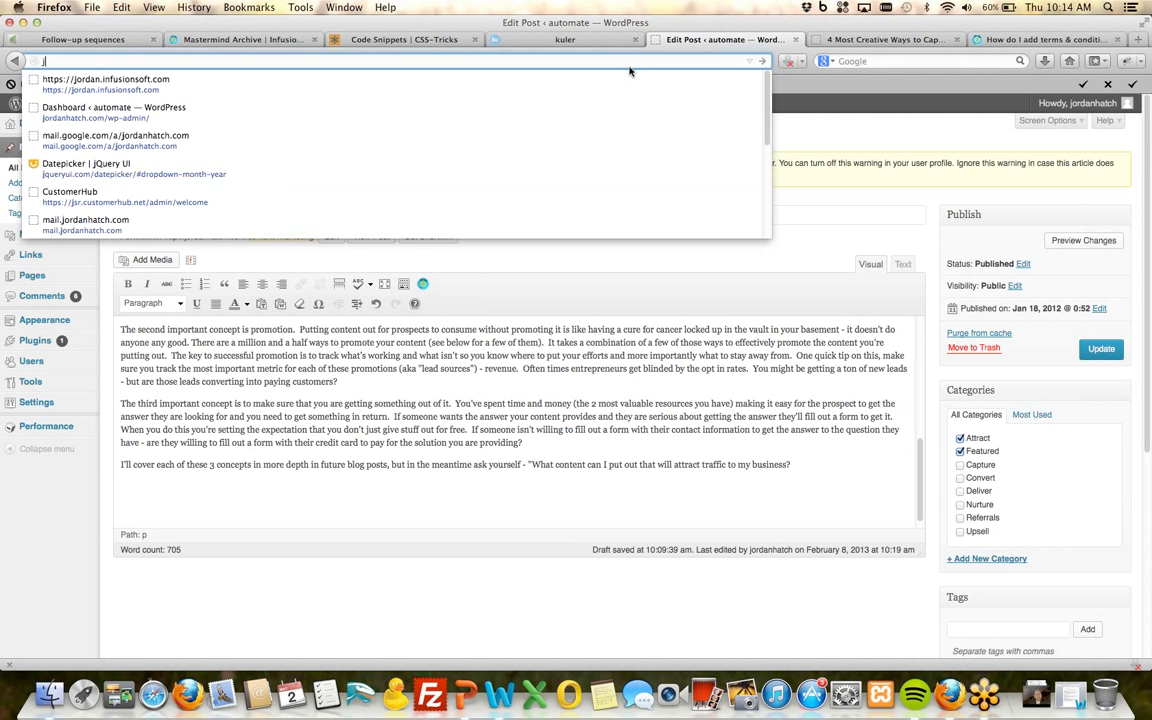
text(help.infusionsoft.com/)
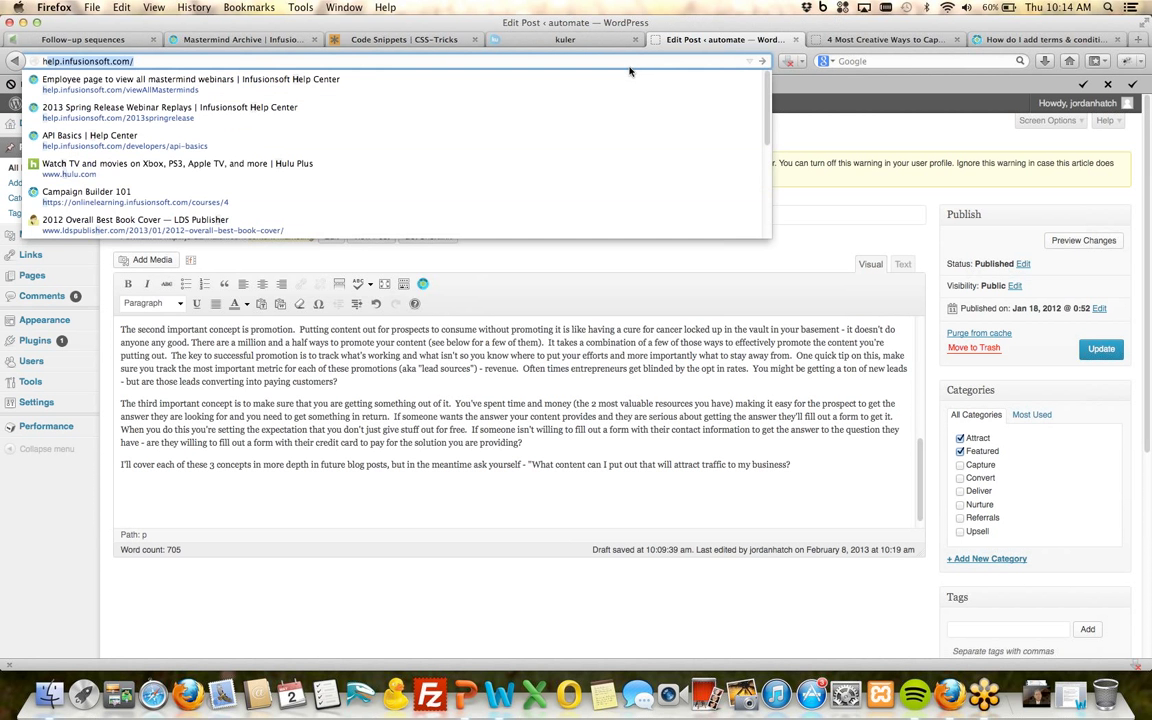
key(Return)
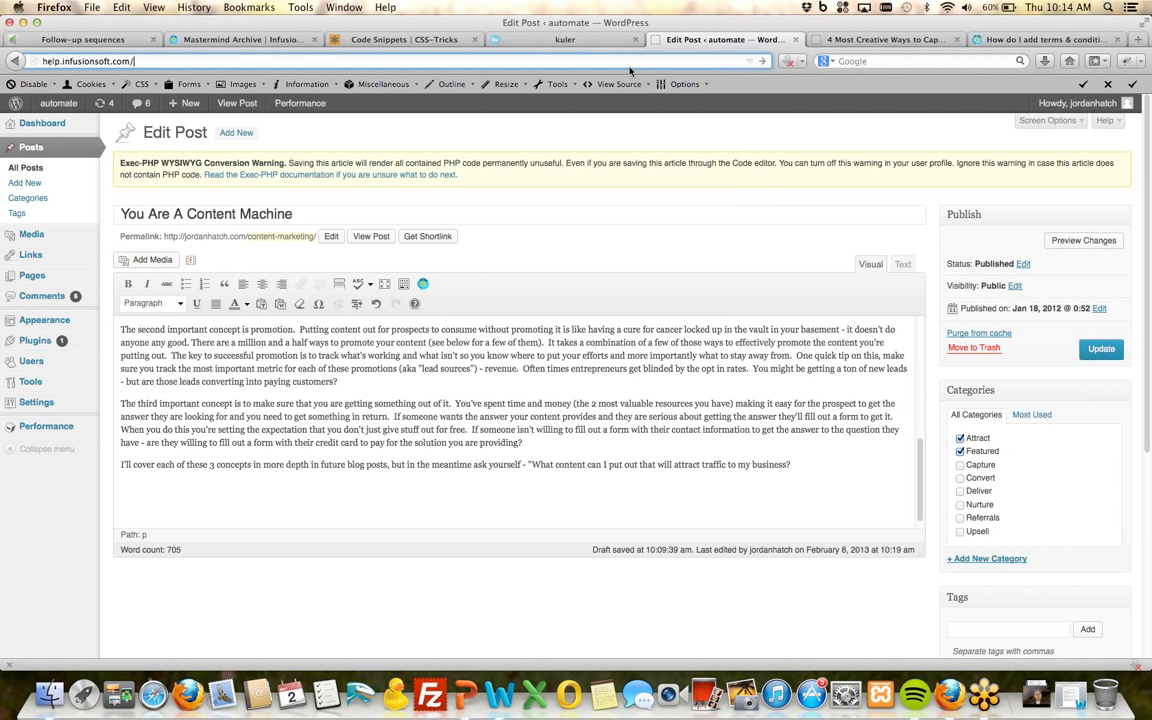
text(academy)
key(Return)
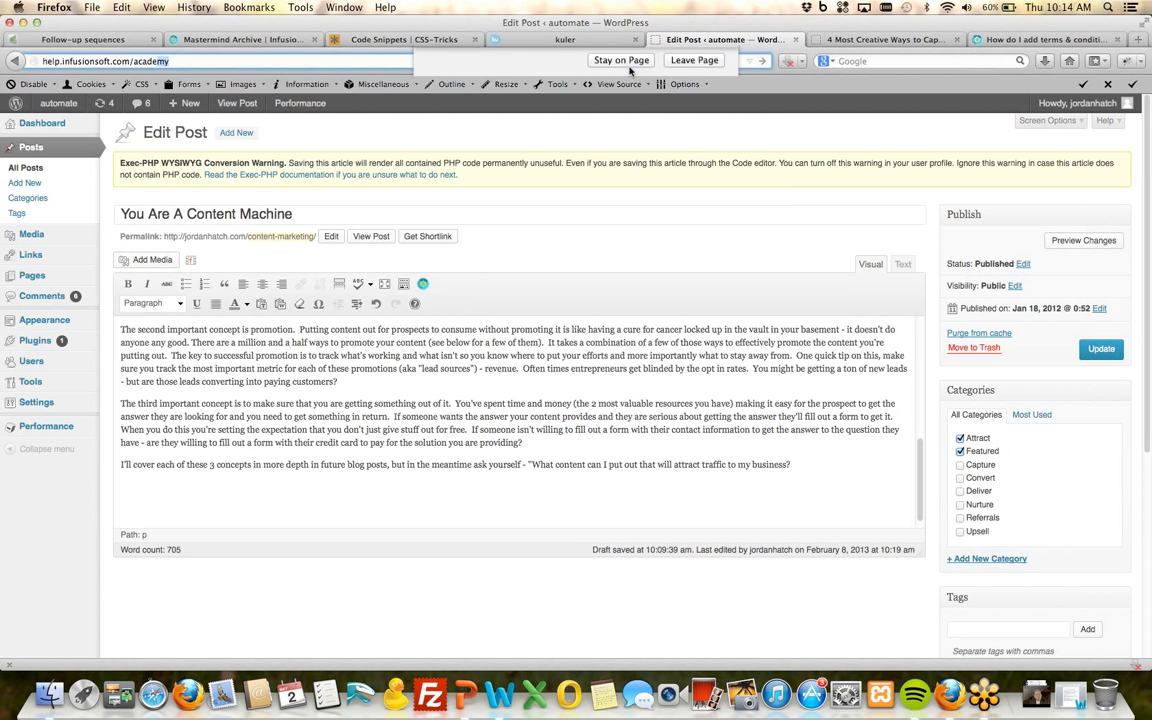
click(694, 116)
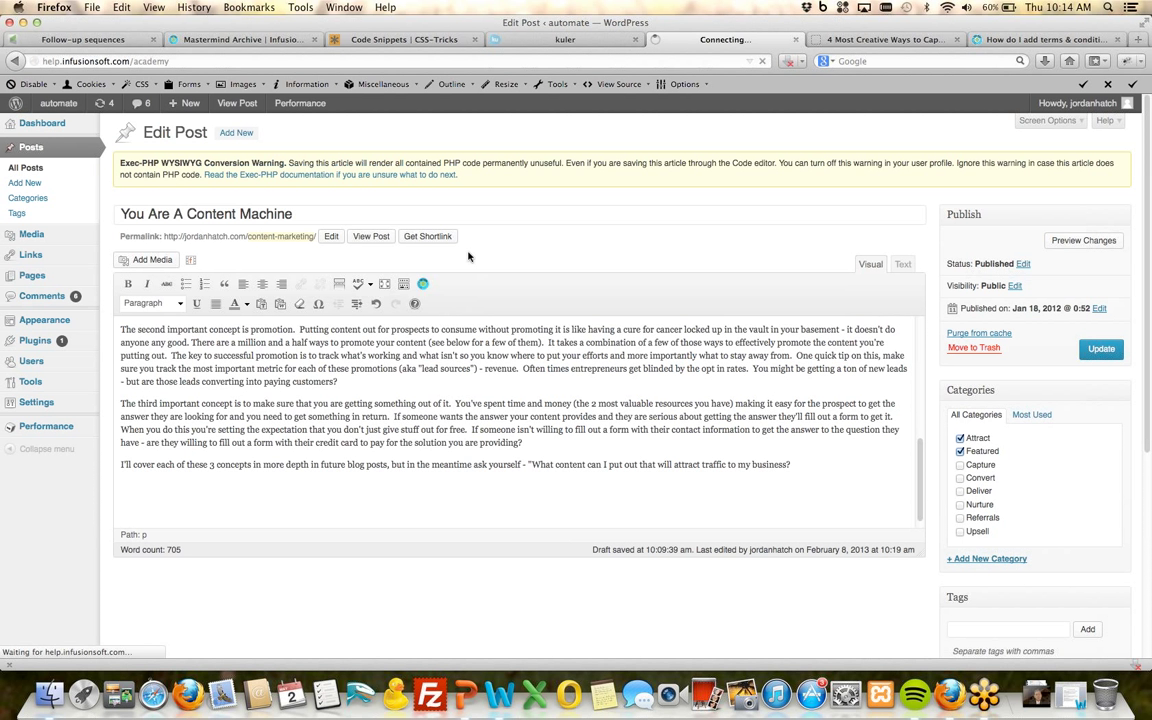
click(221, 59)
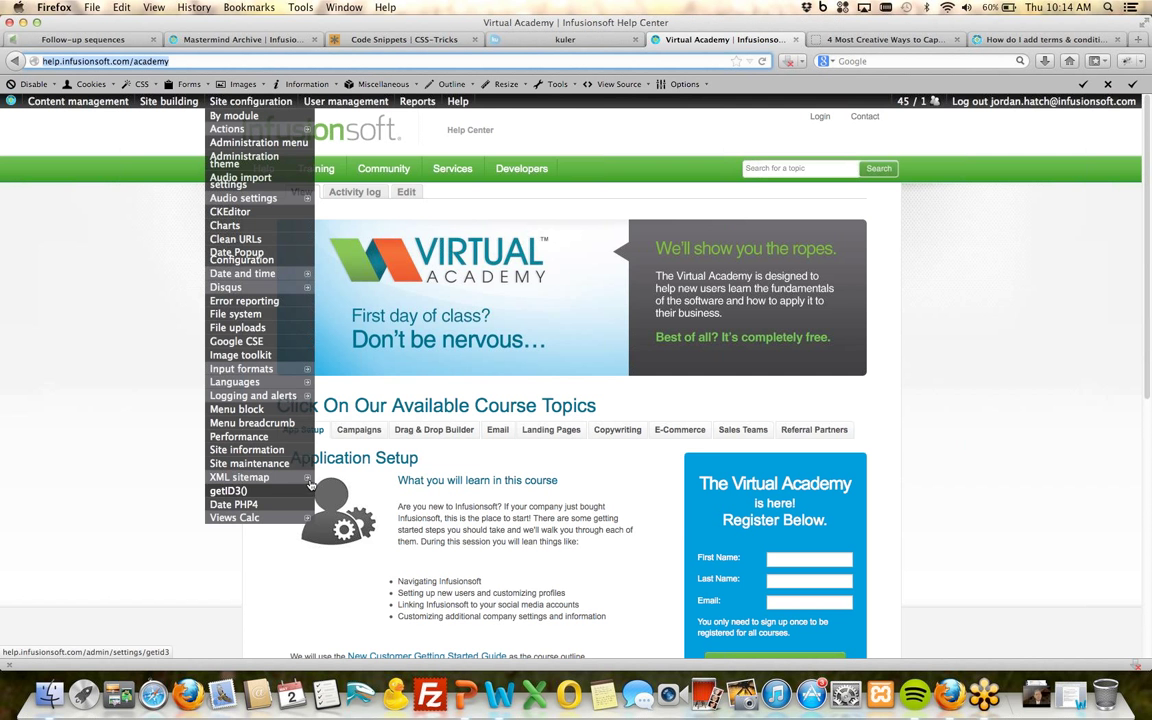
- Show the Campaigns course 'The New Campaign Builder' and read its session date and registration form
click(352, 431)
scroll(247, 470, down, 5)
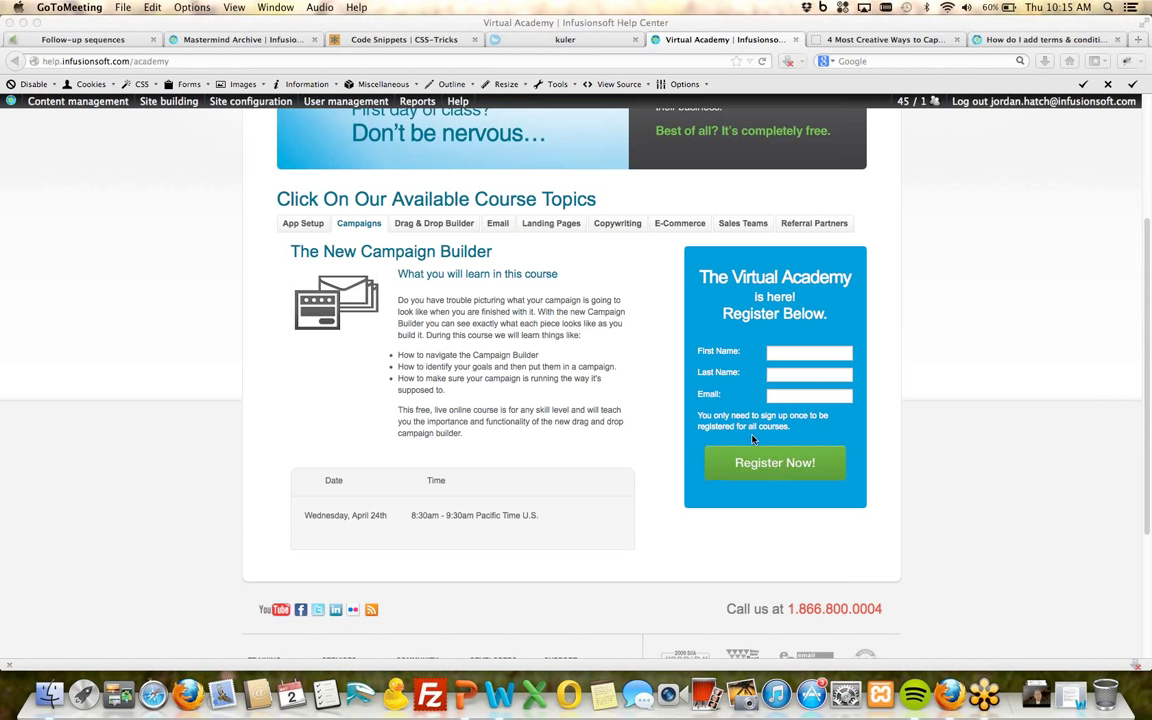
scroll(516, 340, up, 5)
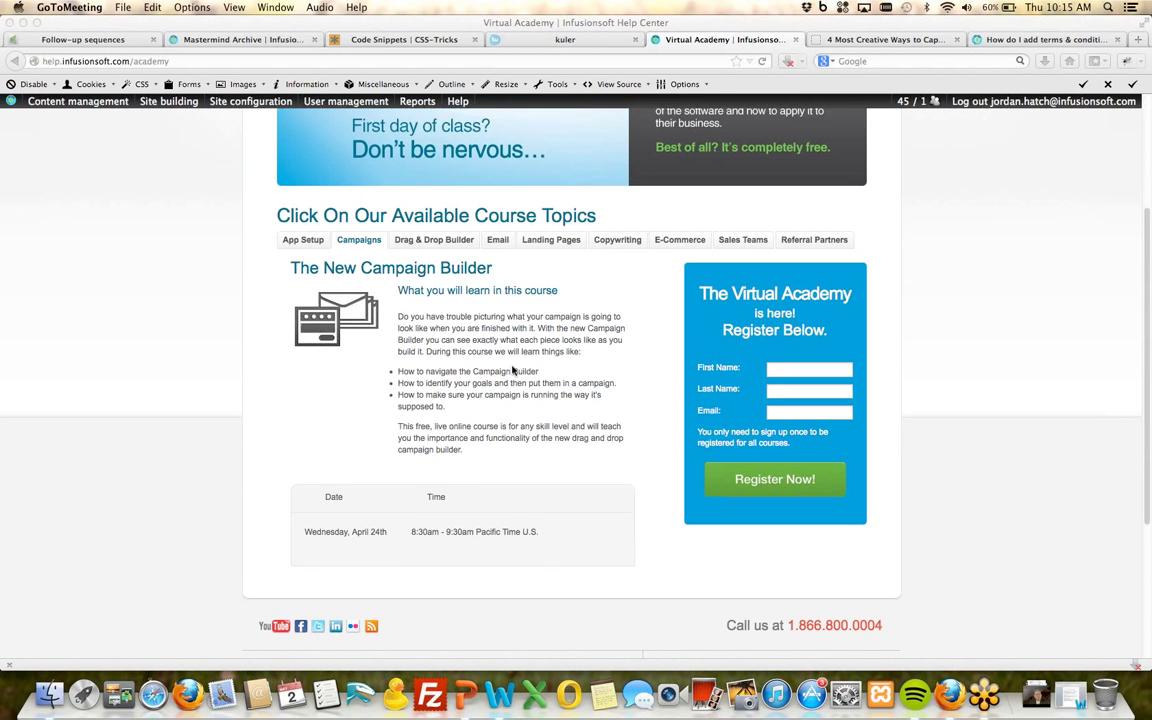
click(314, 169)
- Open Training > Mastermind Webinars, then go back to the Follow-up sequences tab's main menu
click(396, 292)
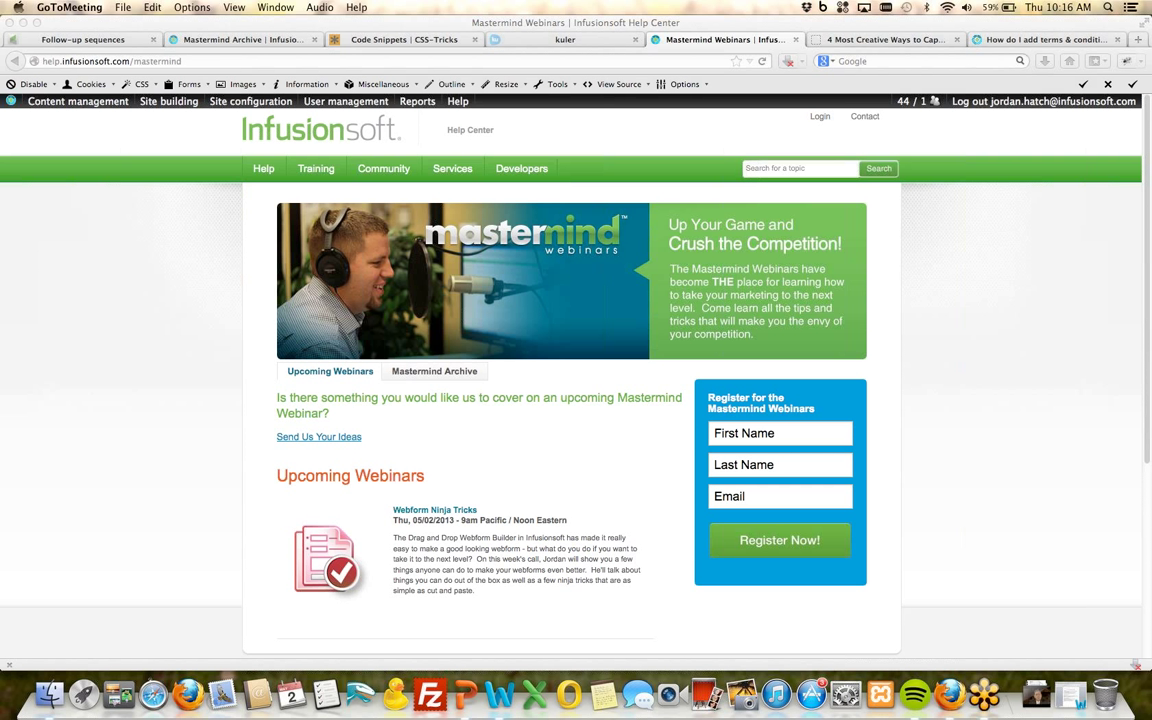
click(58, 38)
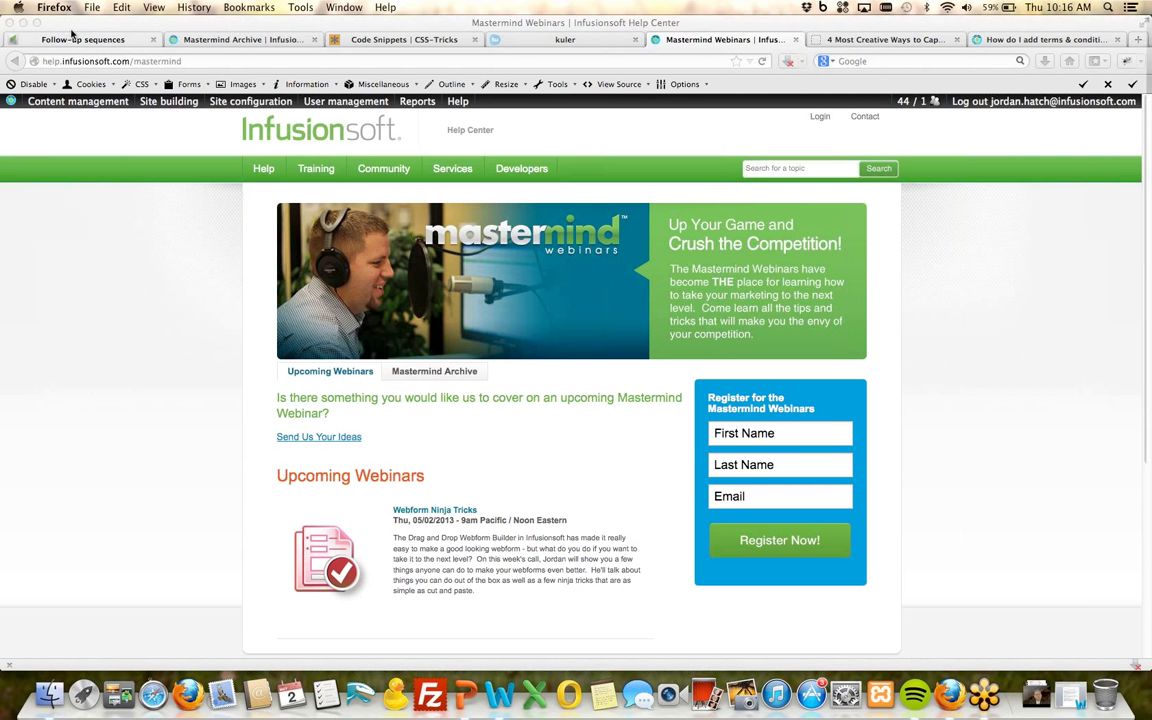
click(313, 110)
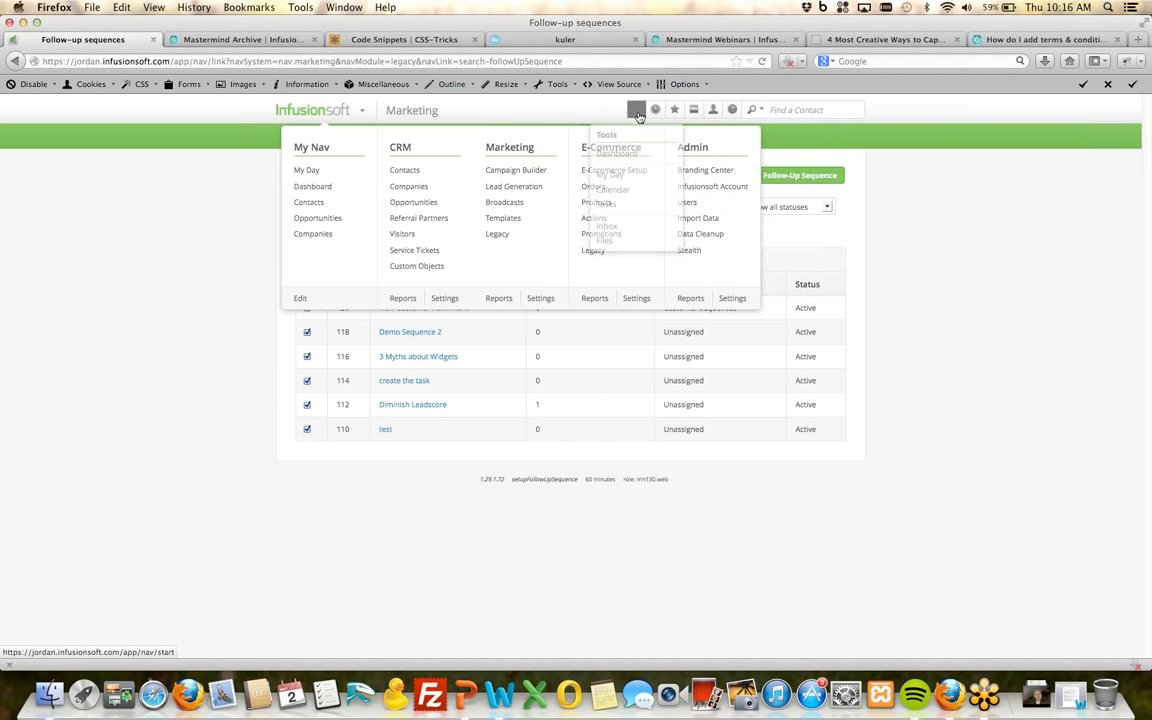
- Search Find a Contact for the test contact's name and open the first matching record
mouse_move(655, 112)
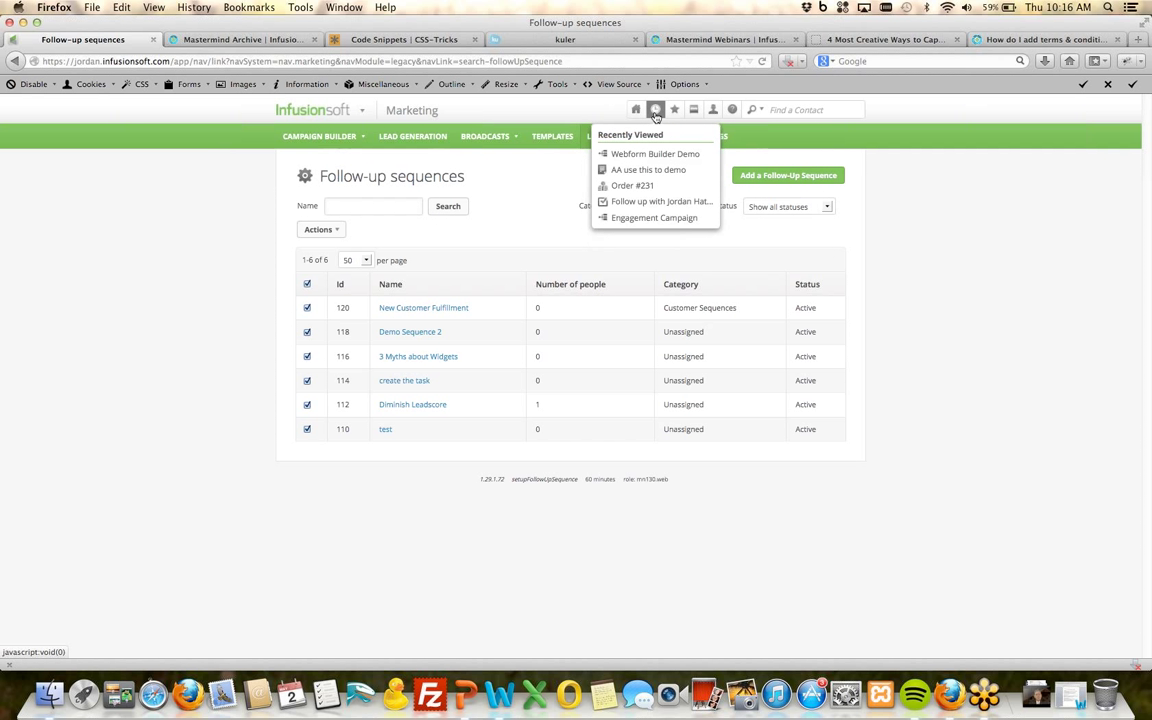
click(827, 107)
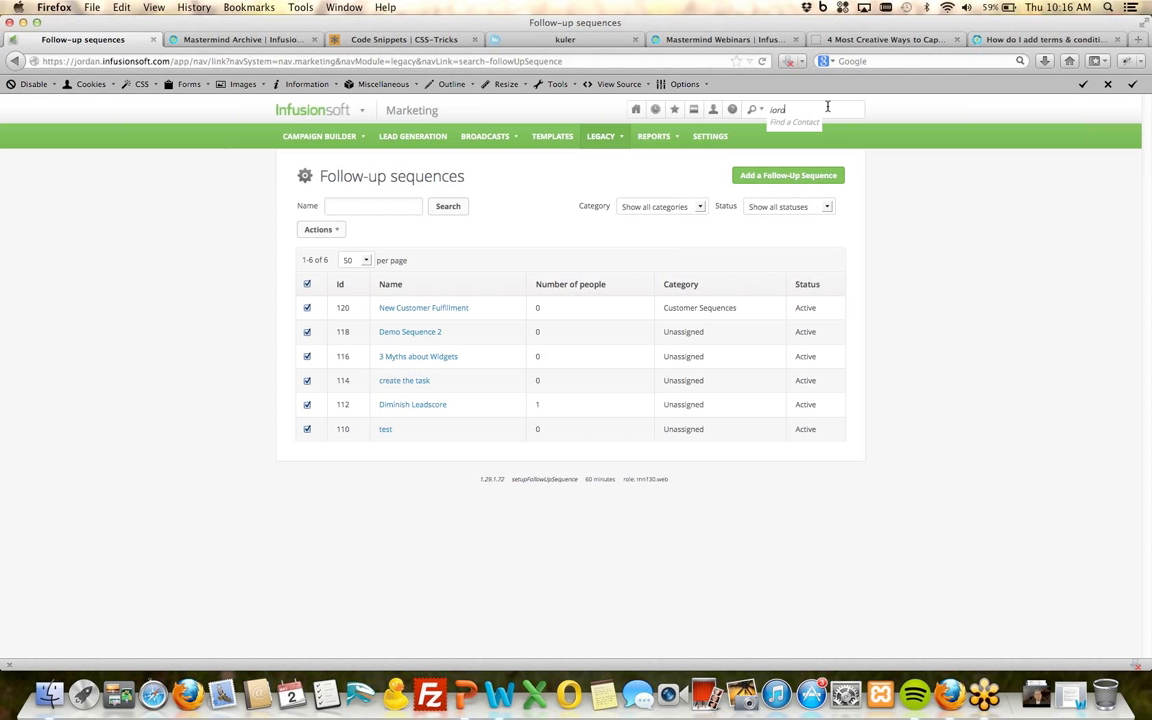
key(Return)
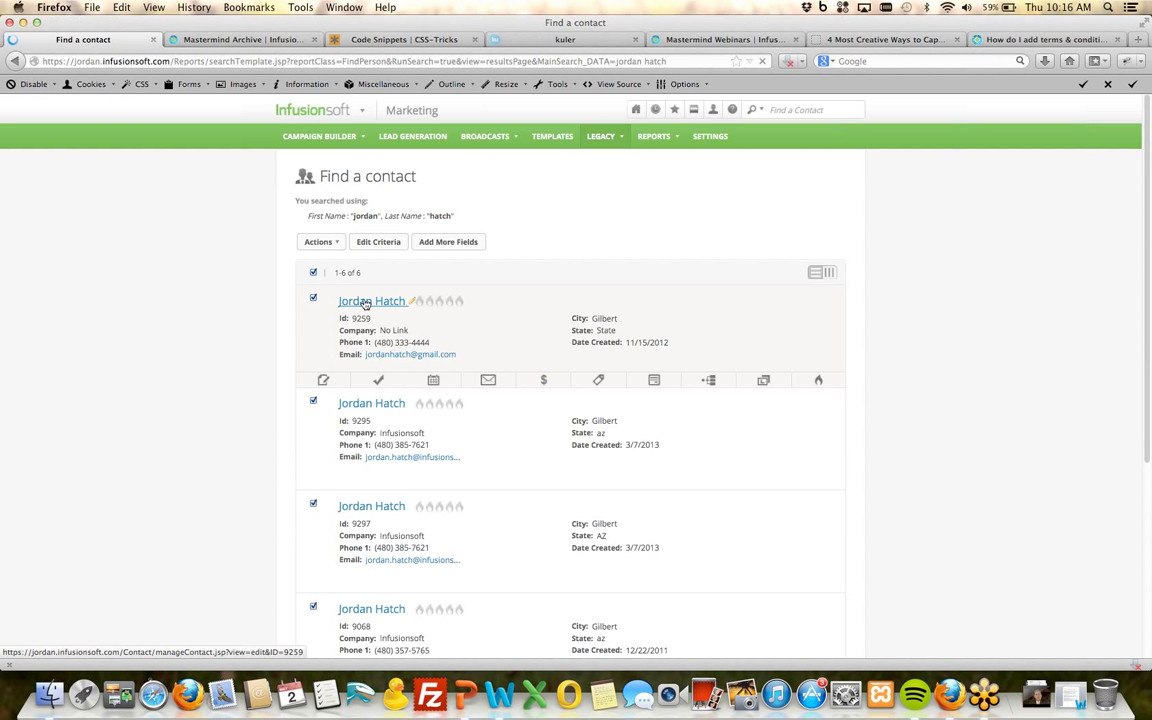
click(363, 306)
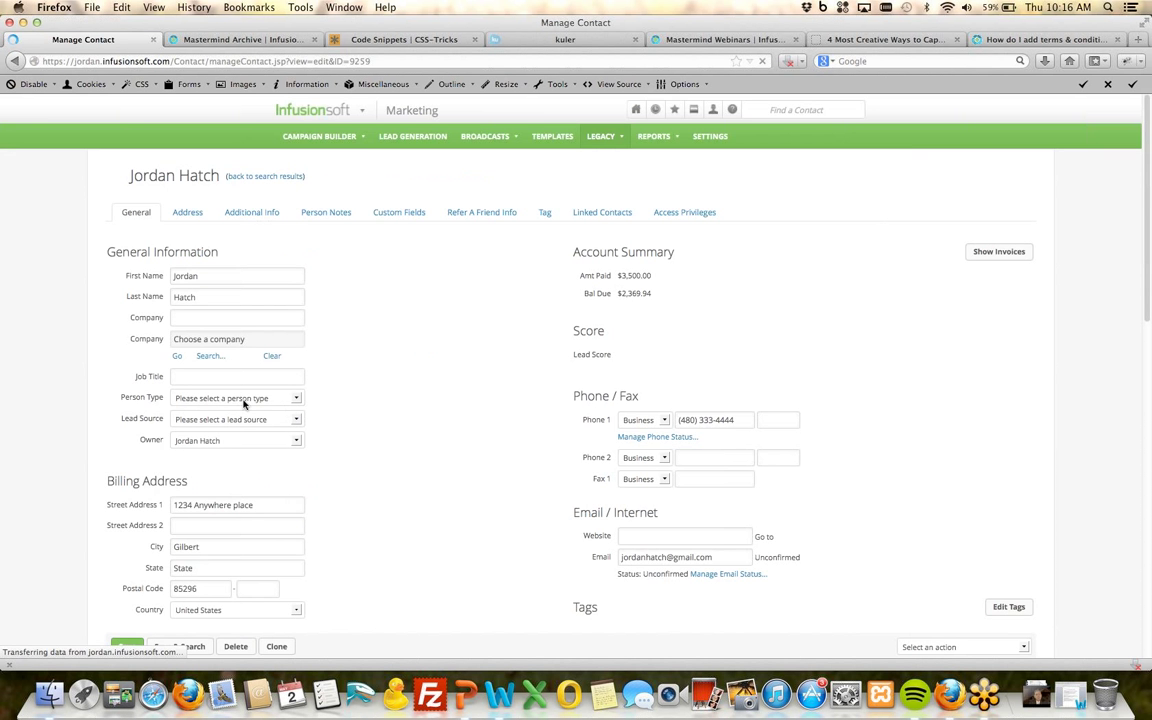
- Check the contact's Follow-up Sequences and Campaigns tabs, both showing nothing
scroll(244, 404, down, 10)
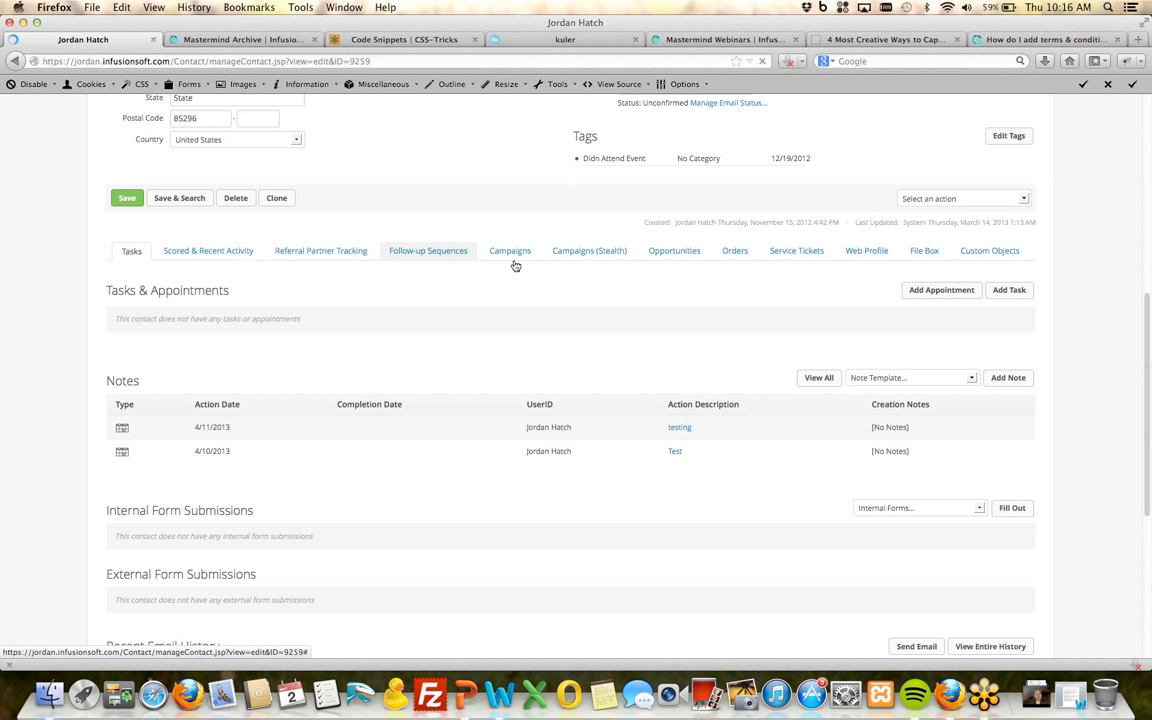
click(427, 251)
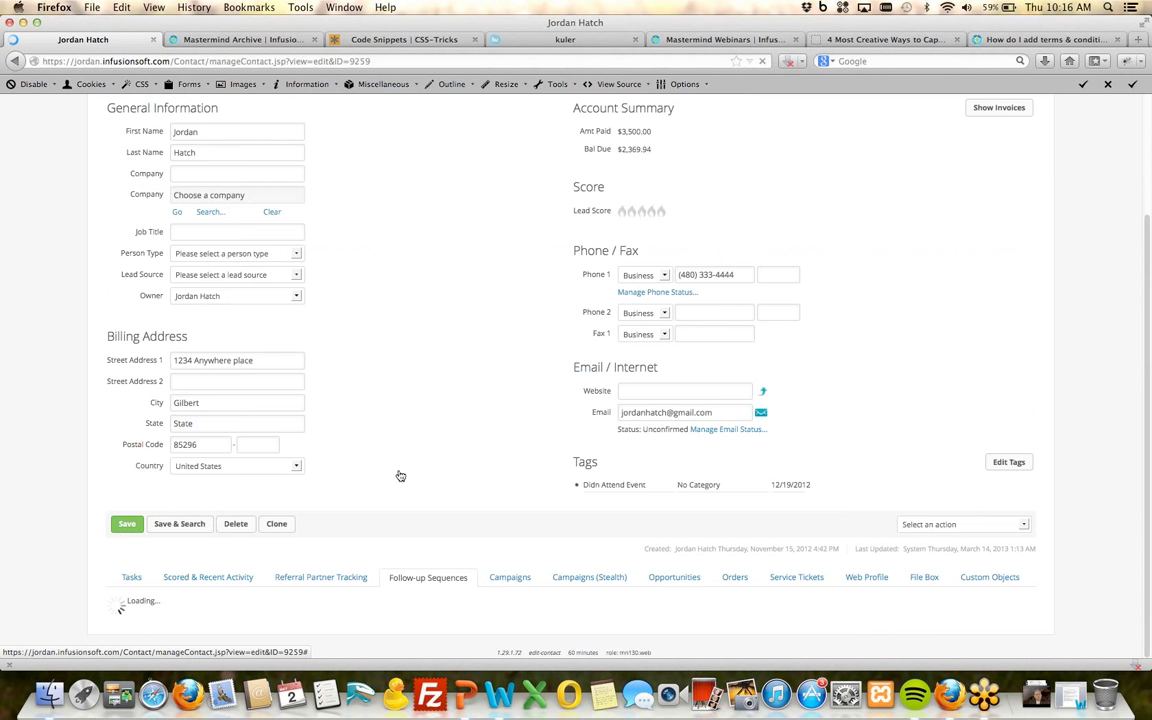
scroll(397, 487, down, 1)
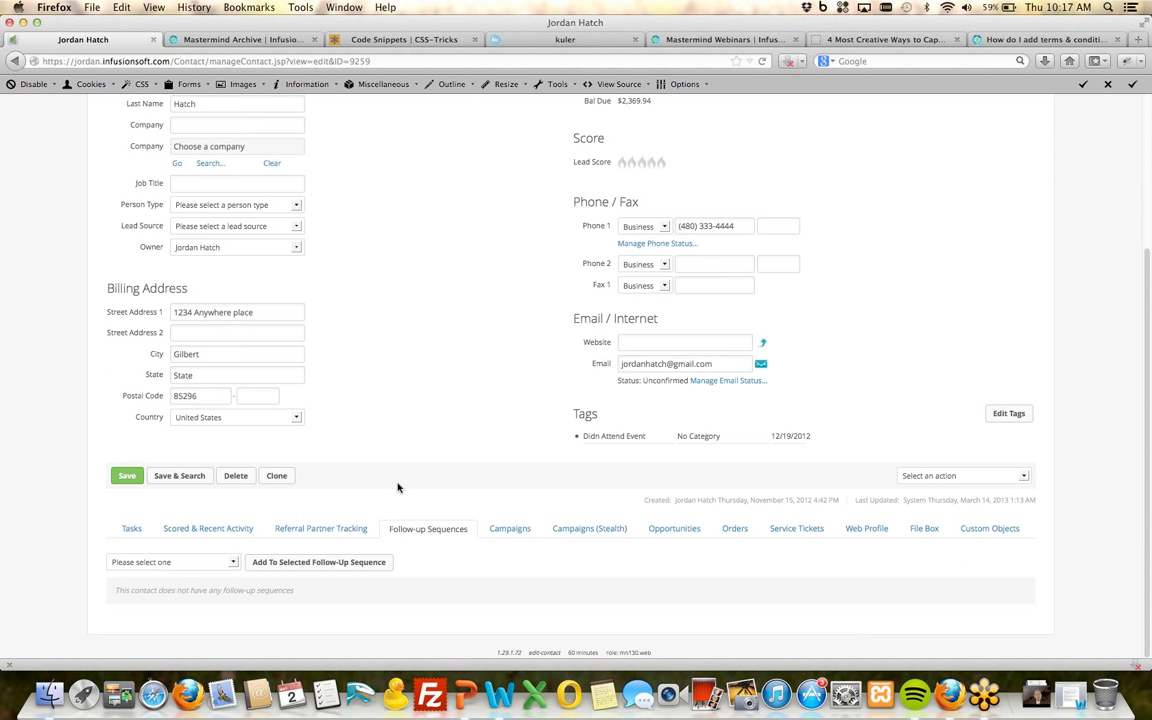
click(510, 530)
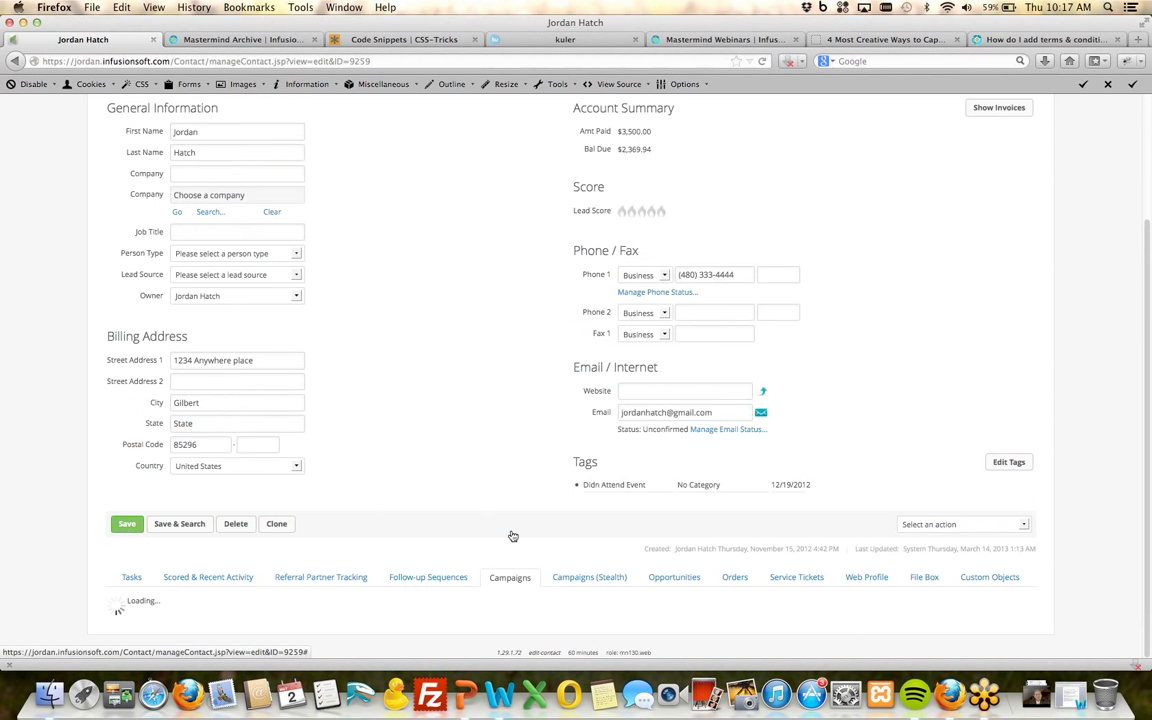
scroll(508, 500, down, 3)
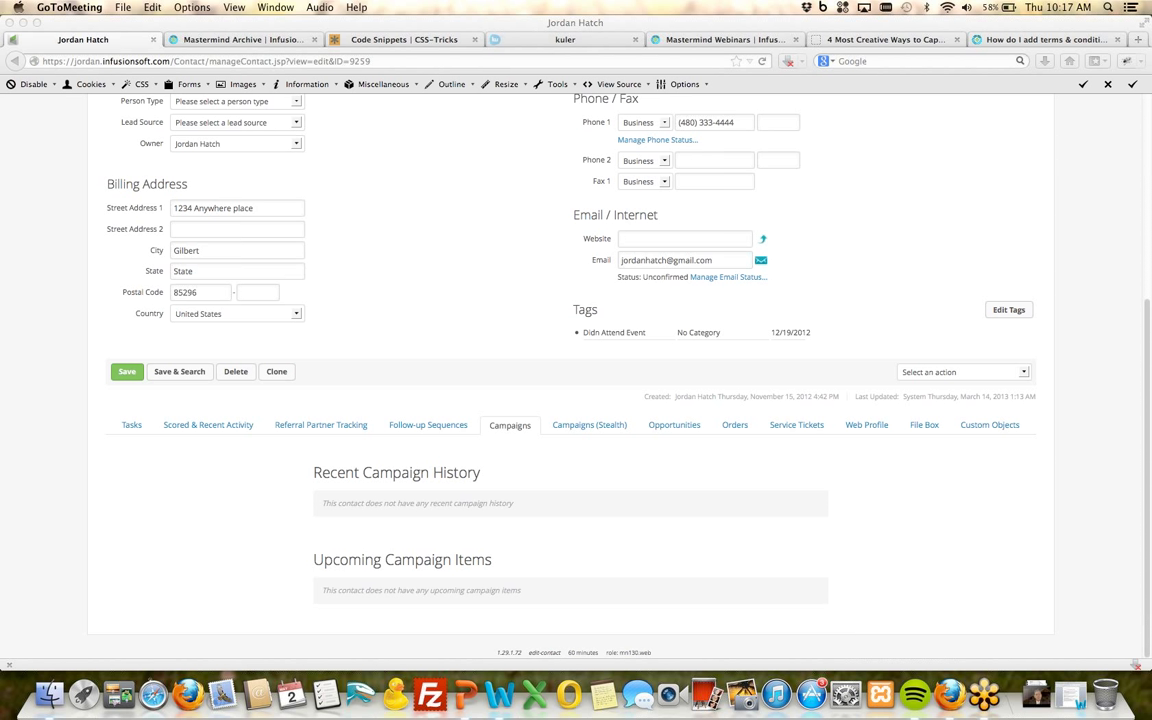
- Return to the browser window and the Mastermind Archive page tab
key(ctrl+Up)
click(645, 280)
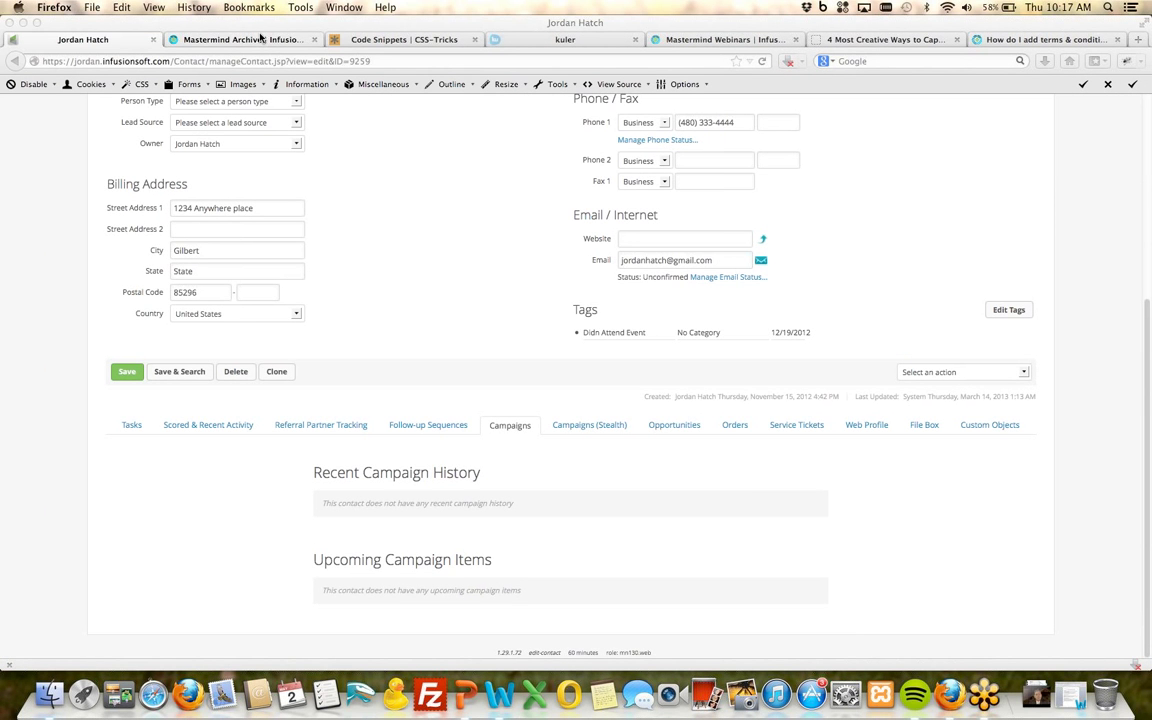
click(234, 40)
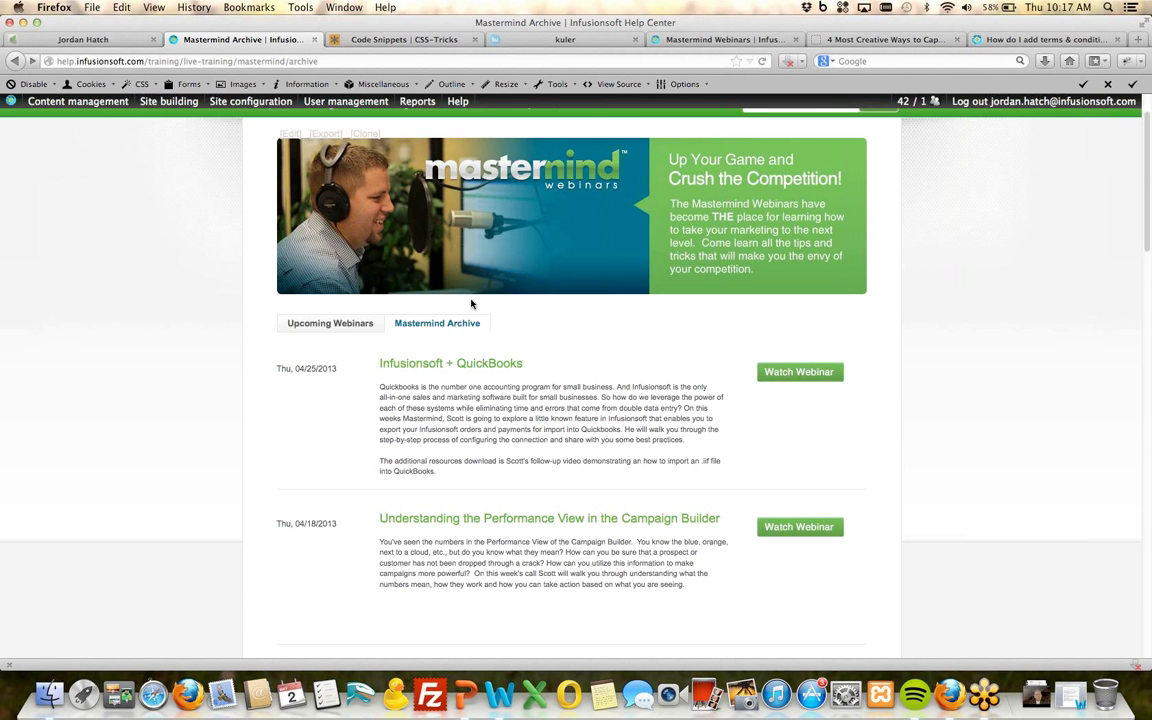
- Open the Mastermind Webinars page from the Training menu
scroll(405, 290, up, 2)
mouse_move(316, 170)
click(385, 289)
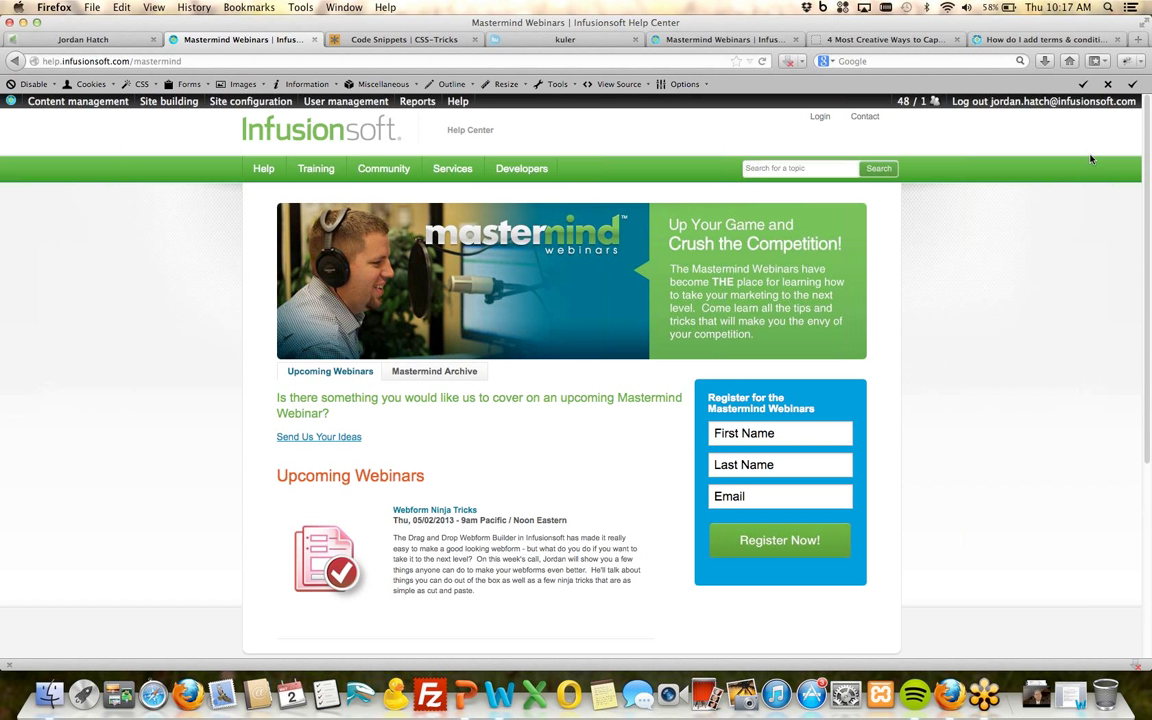
- Inspect the Register Now button in Firebug, expanding its submit div to the register_btn.jpg background
key(F12)
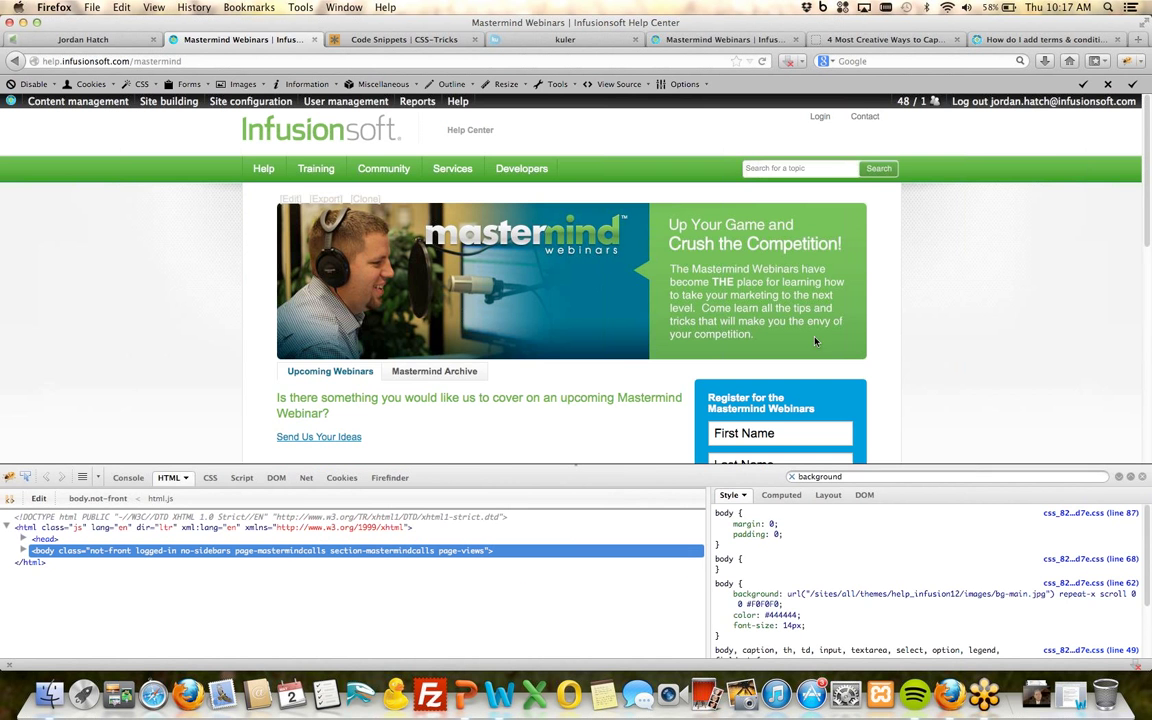
scroll(733, 302, down, 5)
click(27, 476)
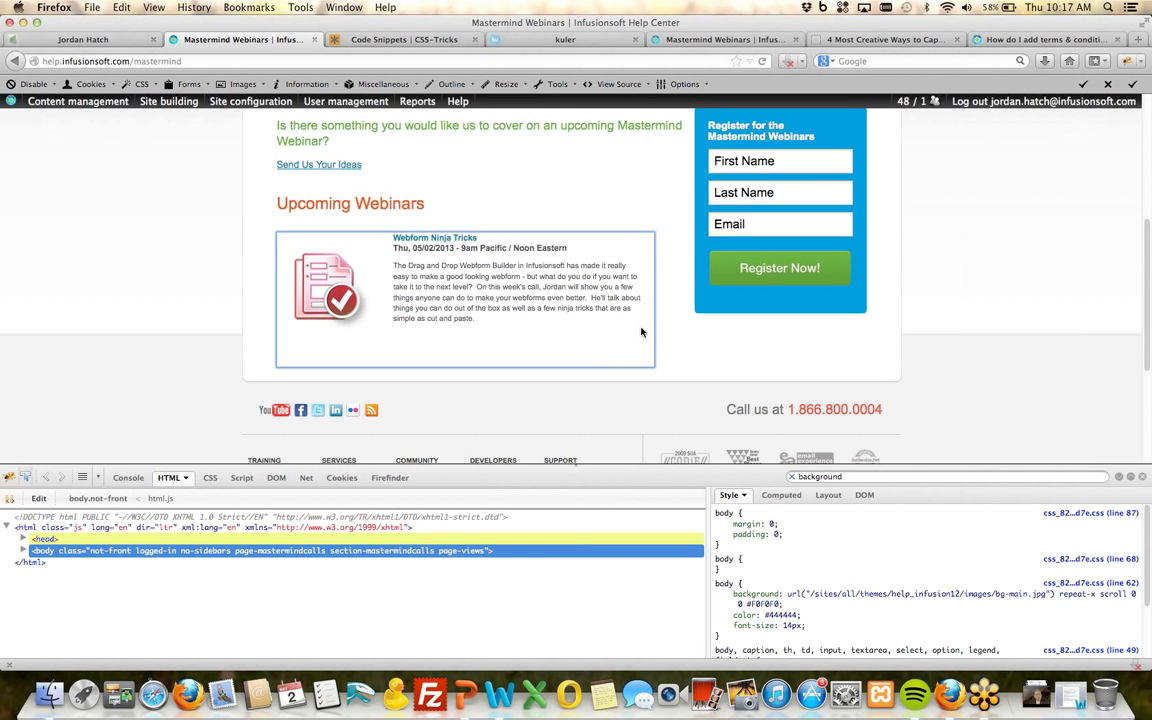
click(741, 274)
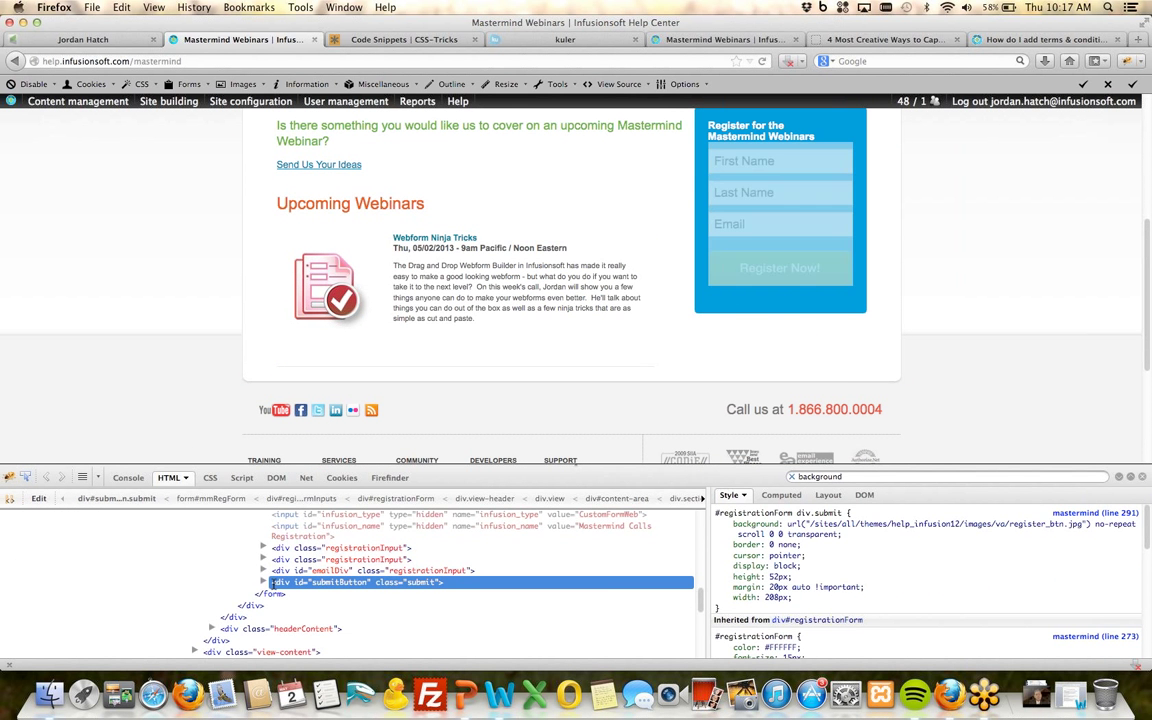
click(263, 581)
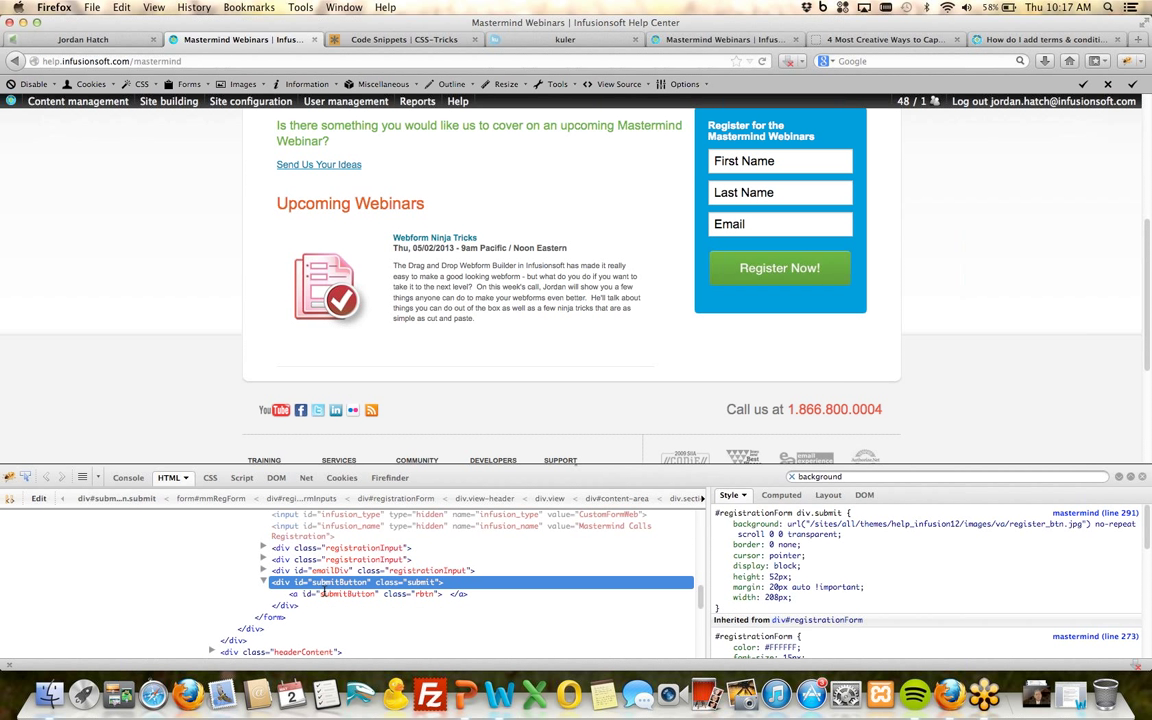
click(897, 523)
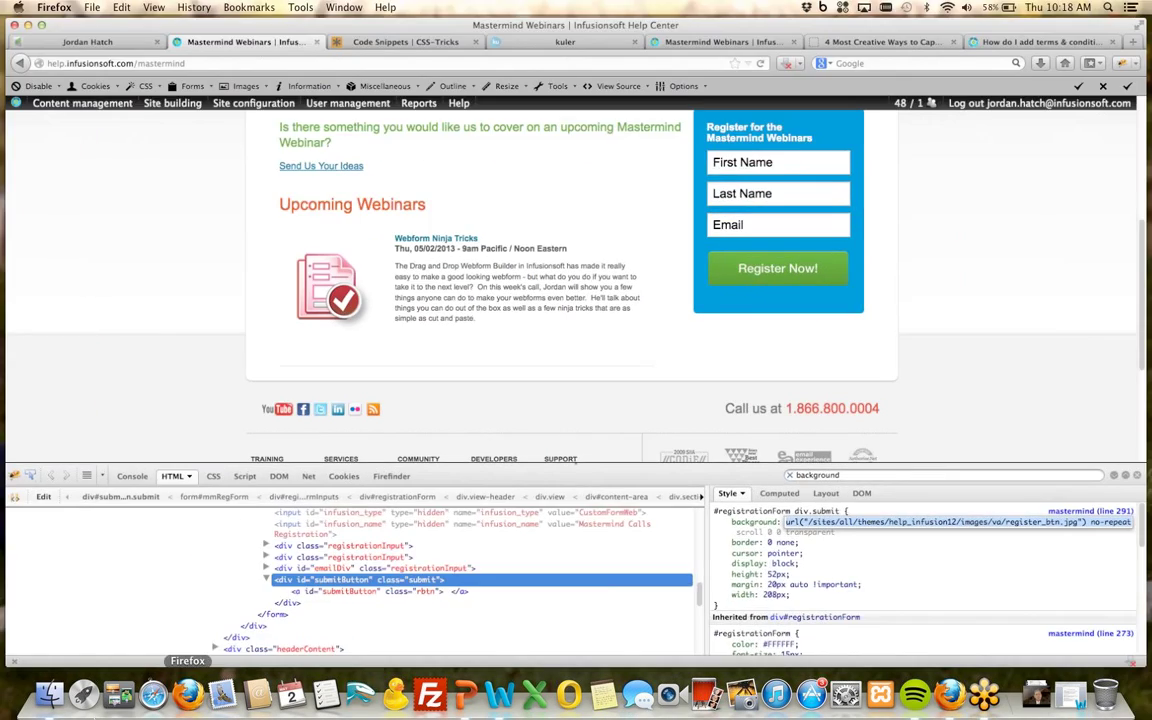
- Restore the full-size browser window and scroll over the webinars page
mouse_move(2, 717)
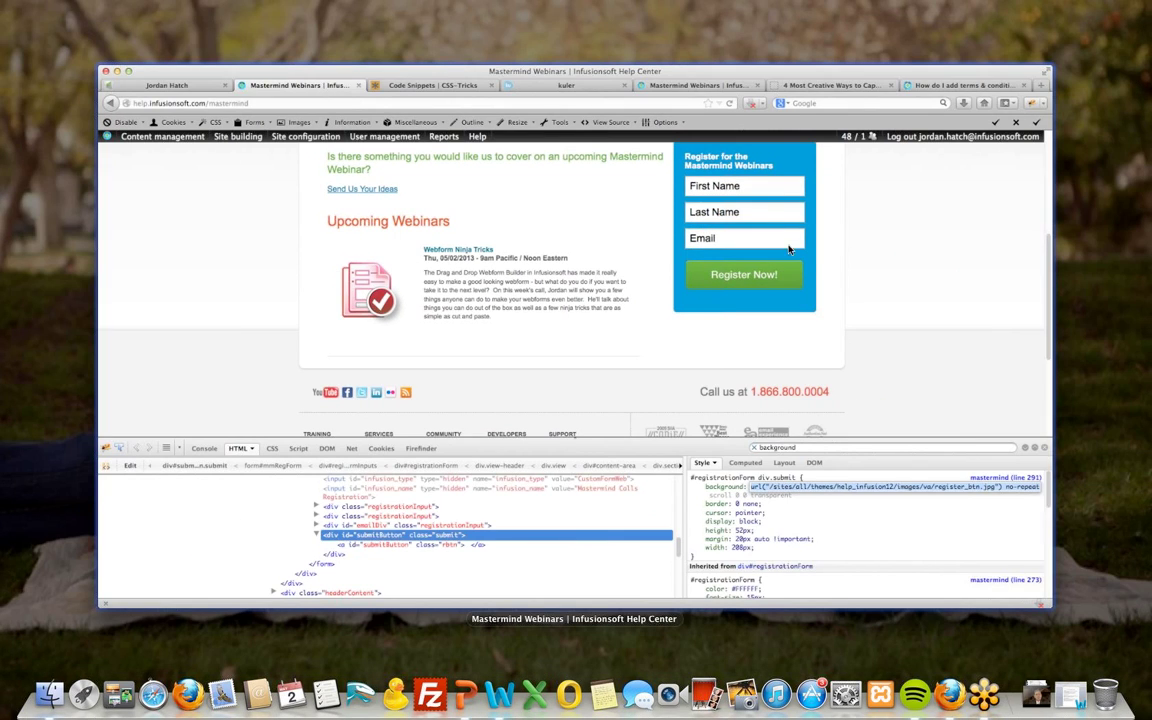
click(918, 257)
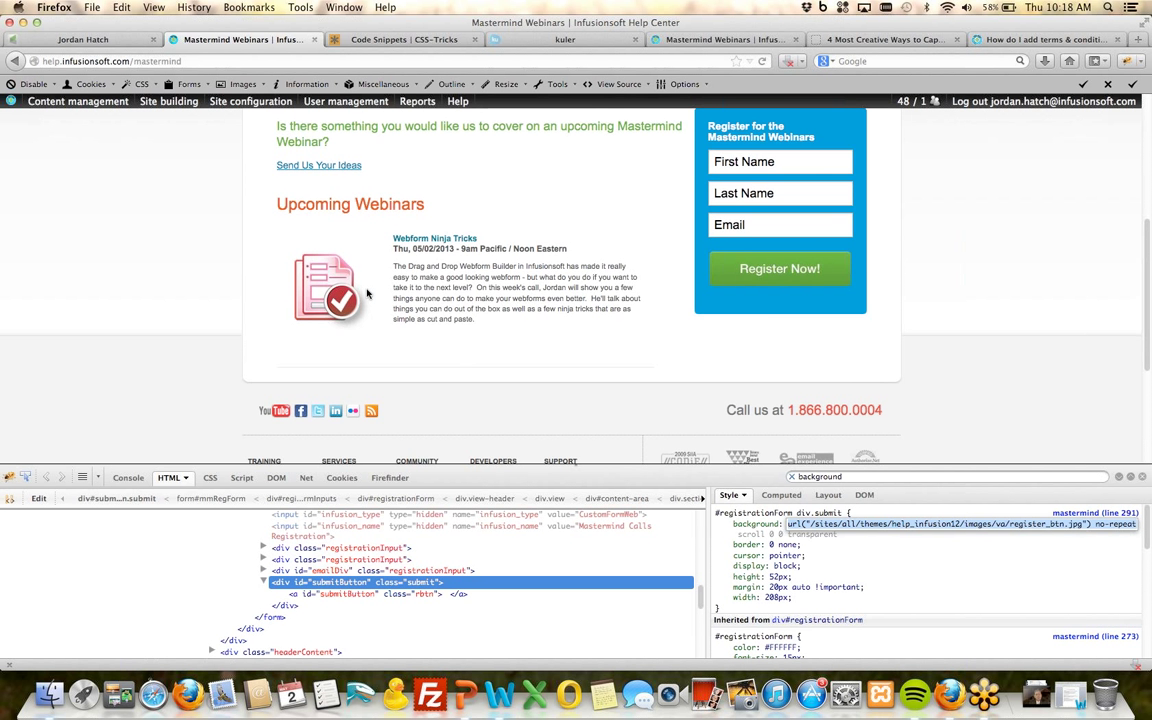
scroll(420, 332, up, 5)
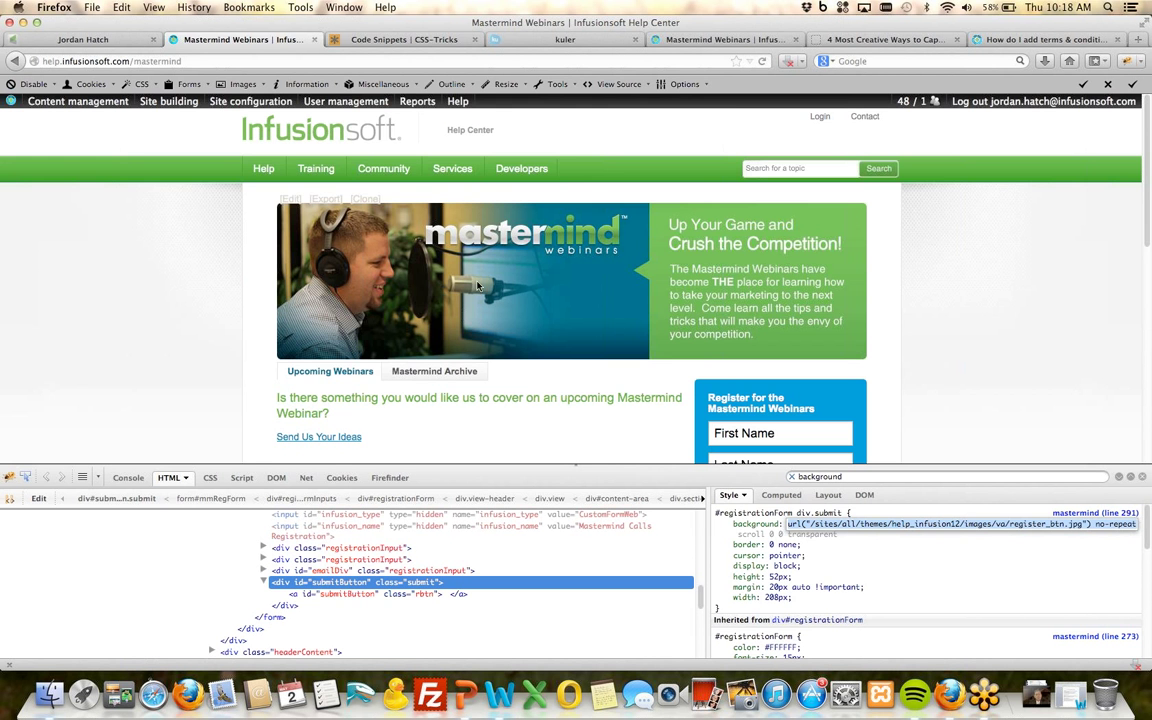
scroll(478, 283, down, 3)
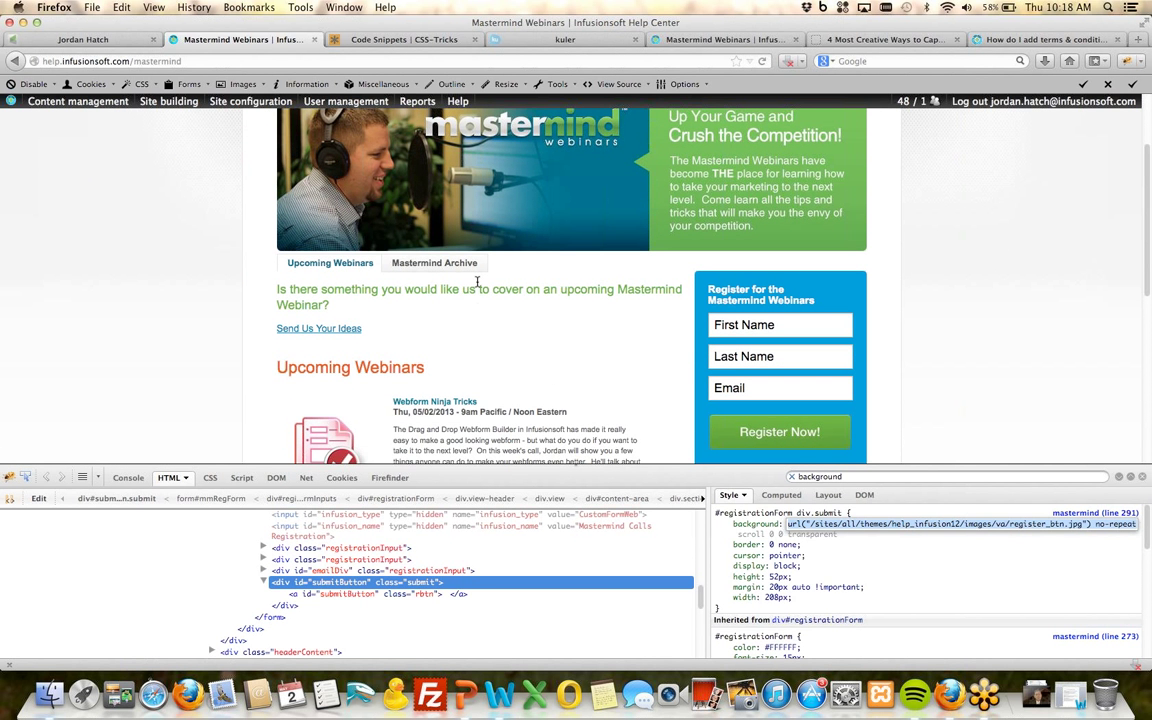
scroll(515, 340, up, 3)
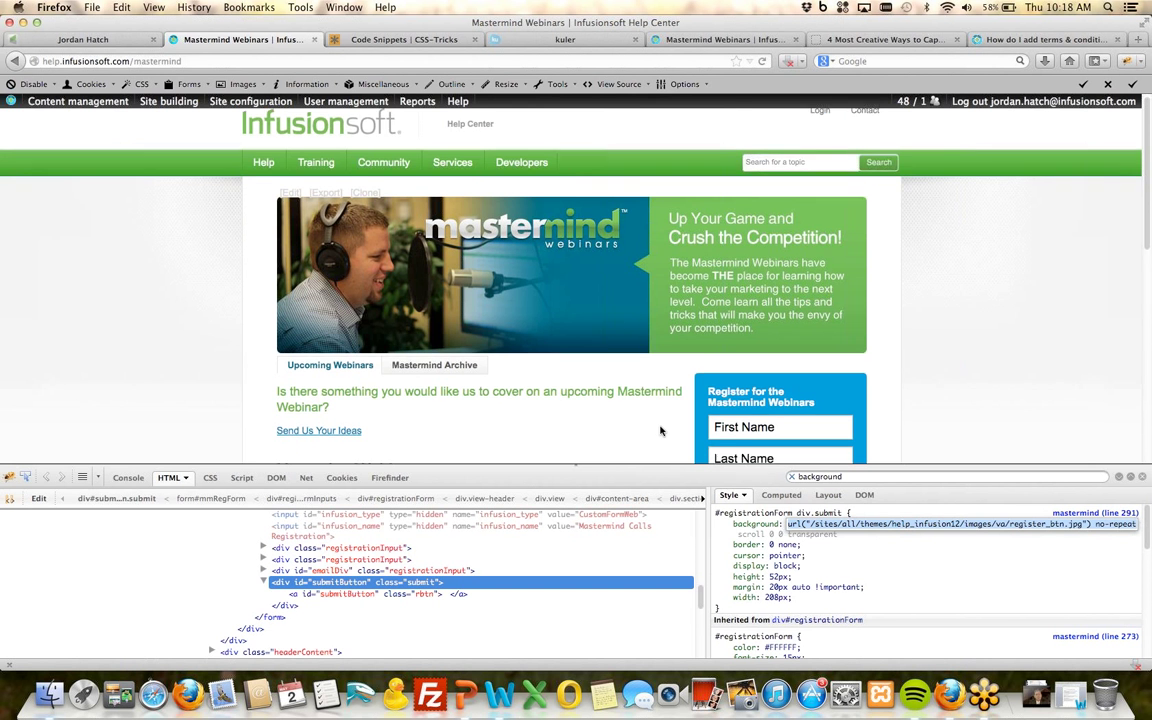
scroll(660, 431, down, 2)
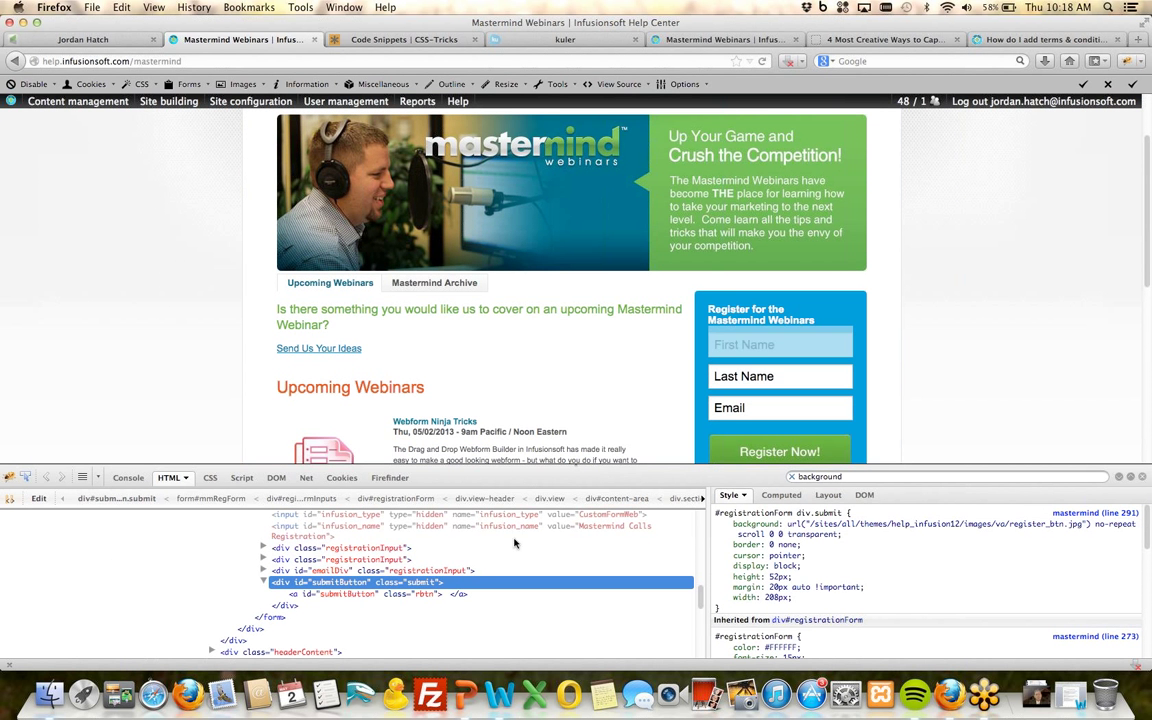